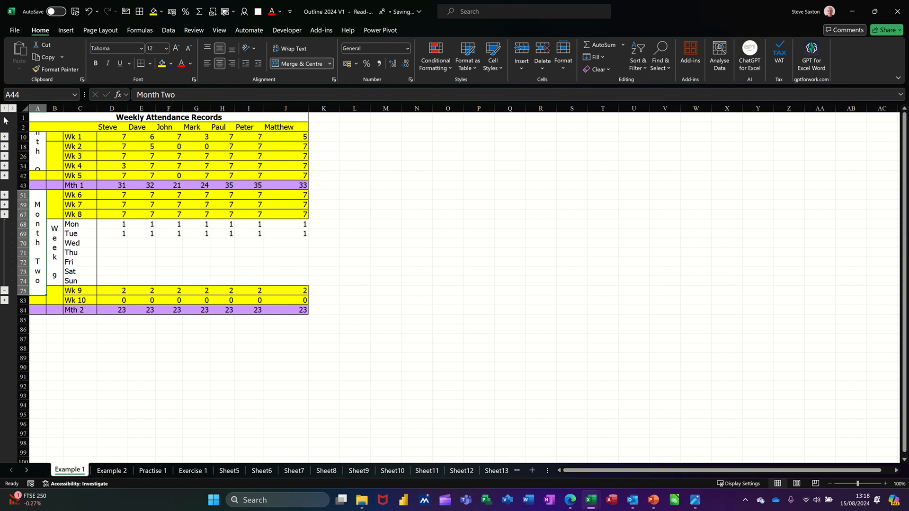
Step: Collapse the attendance outline to its totals, expand it fully, and ungroup the rows across the entire Example 1 sheet
{"action": "left_click", "coordinate": [6, 109]}
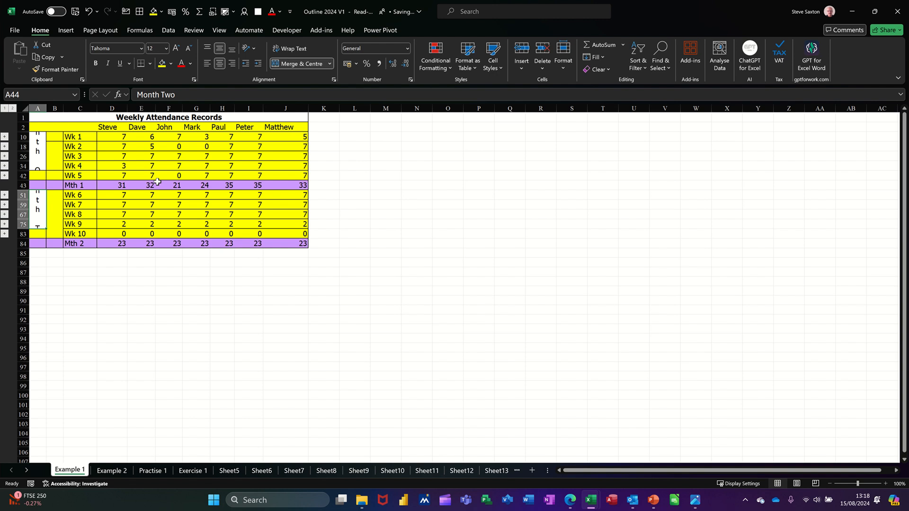
{"action": "left_click", "coordinate": [14, 108]}
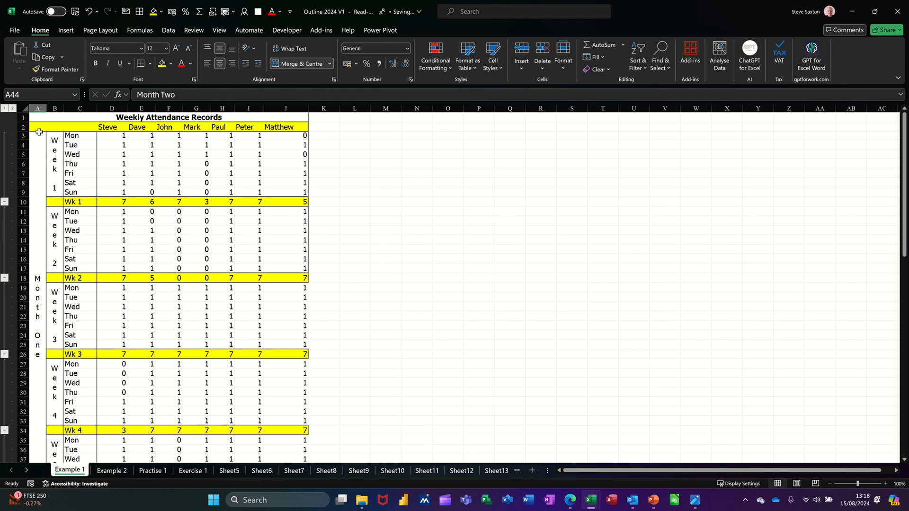
{"action": "left_click", "coordinate": [25, 108]}
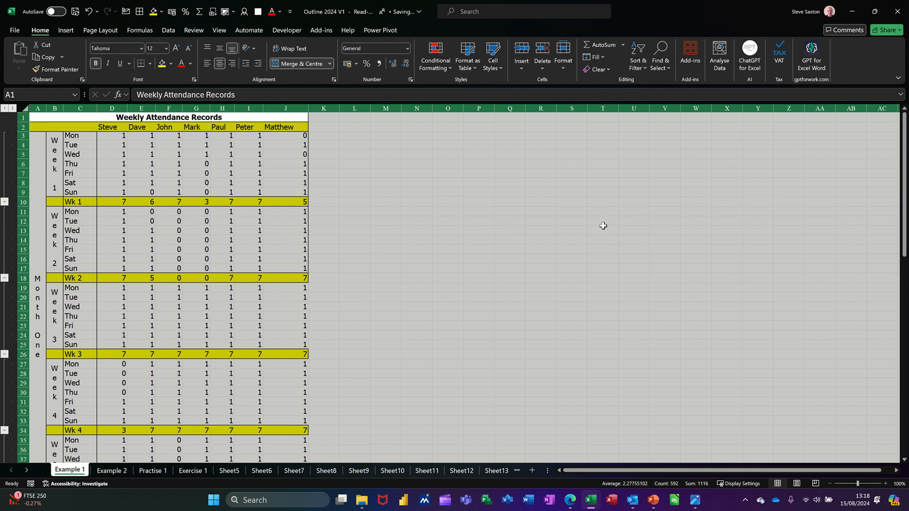
{"action": "left_click", "coordinate": [167, 30]}
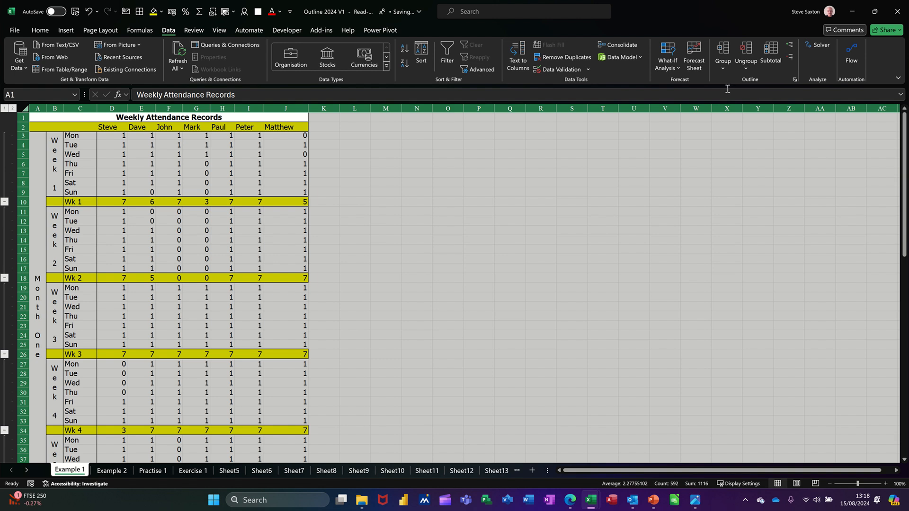
{"action": "left_click", "coordinate": [746, 49]}
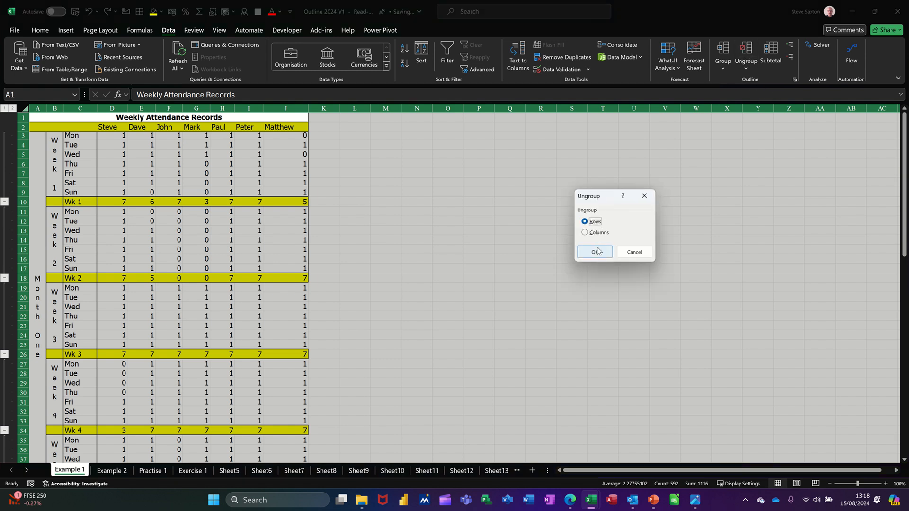
{"action": "left_click", "coordinate": [595, 252]}
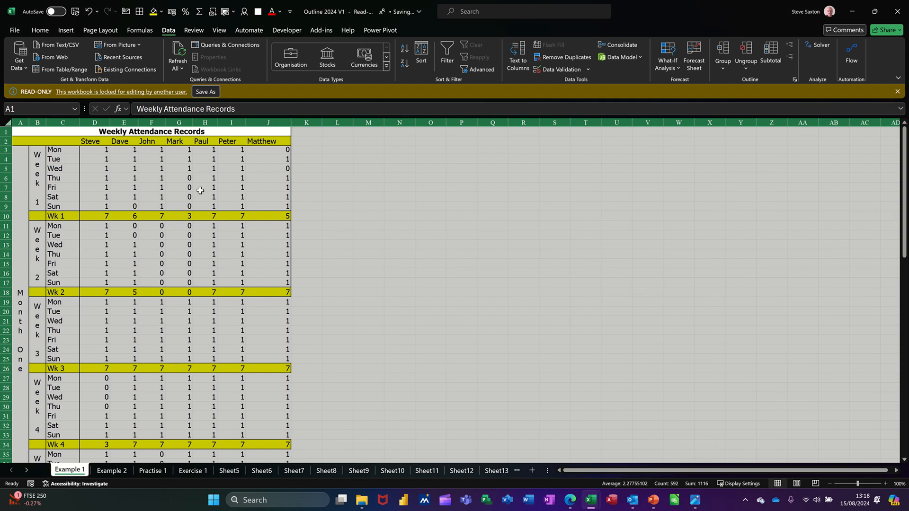
{"action": "left_click", "coordinate": [213, 186]}
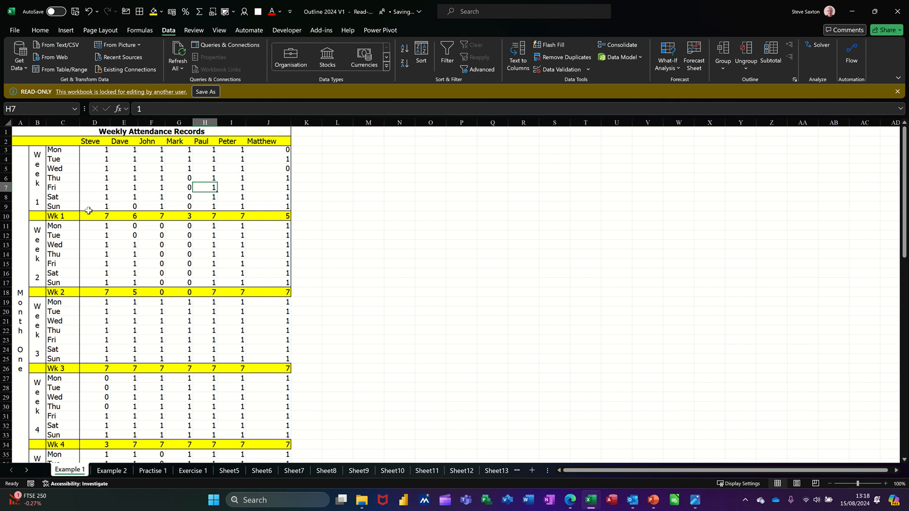
Step: Inspect the formula behind the Wk 1 total in cell D10 and view the available grouping options
{"action": "left_click", "coordinate": [106, 217]}
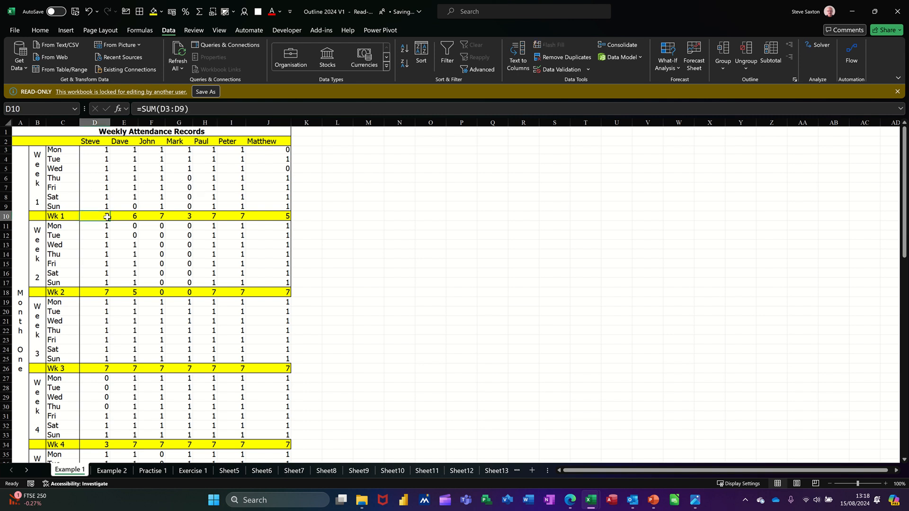
{"action": "left_click_drag", "start_coordinate": [107, 216], "coordinate": [138, 216]}
{"action": "left_click", "coordinate": [100, 188]}
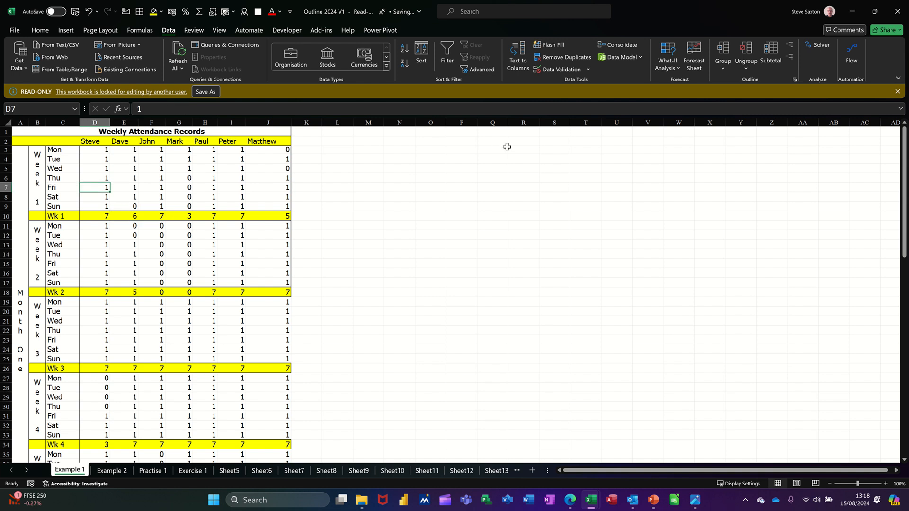
{"action": "left_click", "coordinate": [723, 70]}
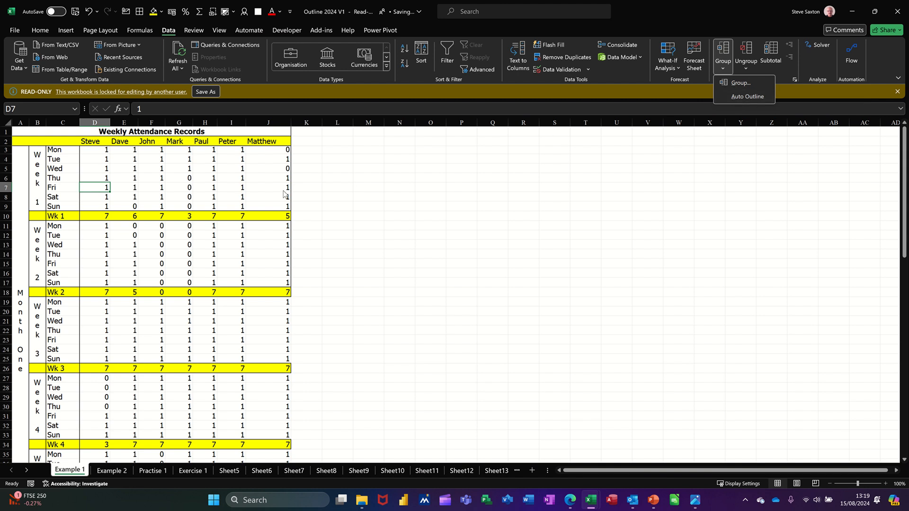
{"action": "left_click", "coordinate": [96, 187]}
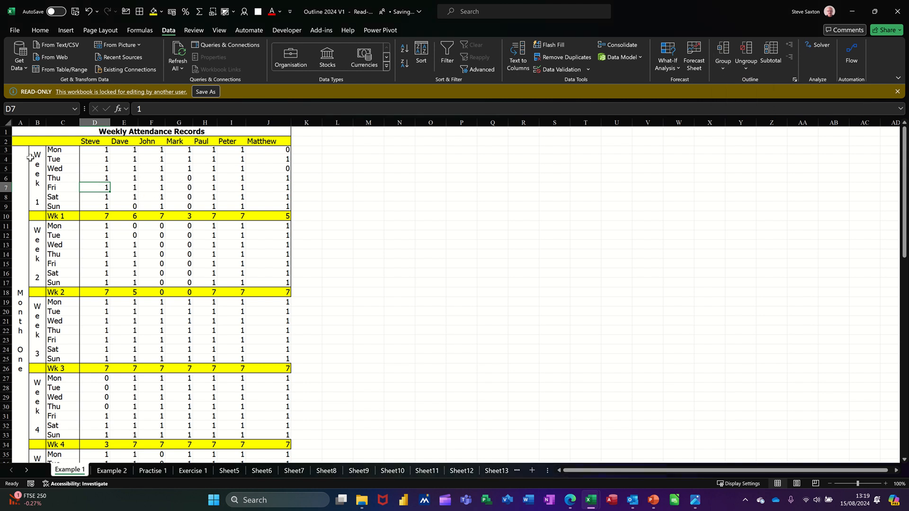
Step: Group the Week 1 day rows, 3 to 9, and test collapsing and expanding the group
{"action": "left_click_drag", "start_coordinate": [5, 150], "coordinate": [2, 205]}
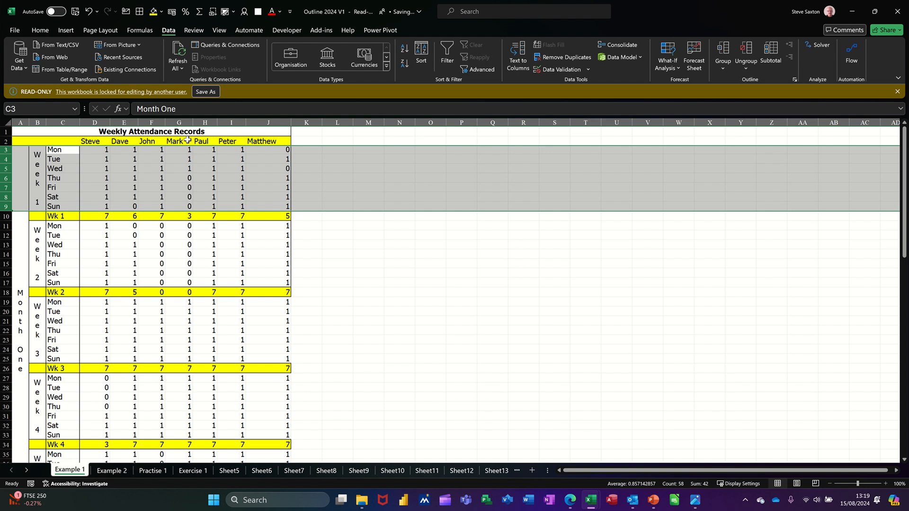
{"action": "left_click", "coordinate": [724, 50]}
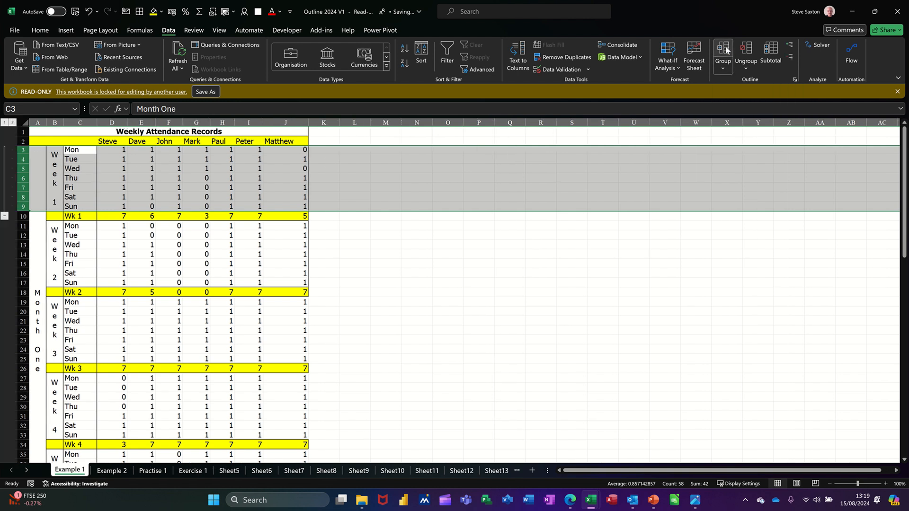
{"action": "left_click", "coordinate": [4, 217]}
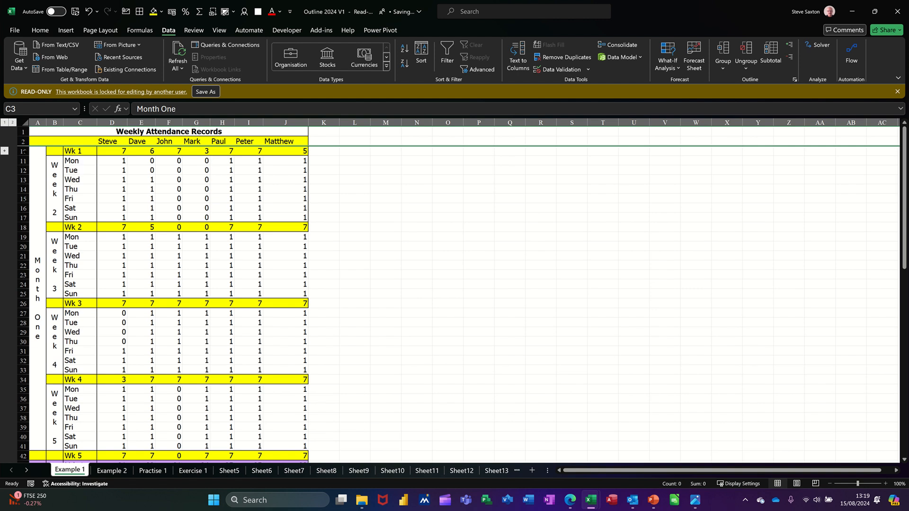
{"action": "left_click", "coordinate": [5, 151]}
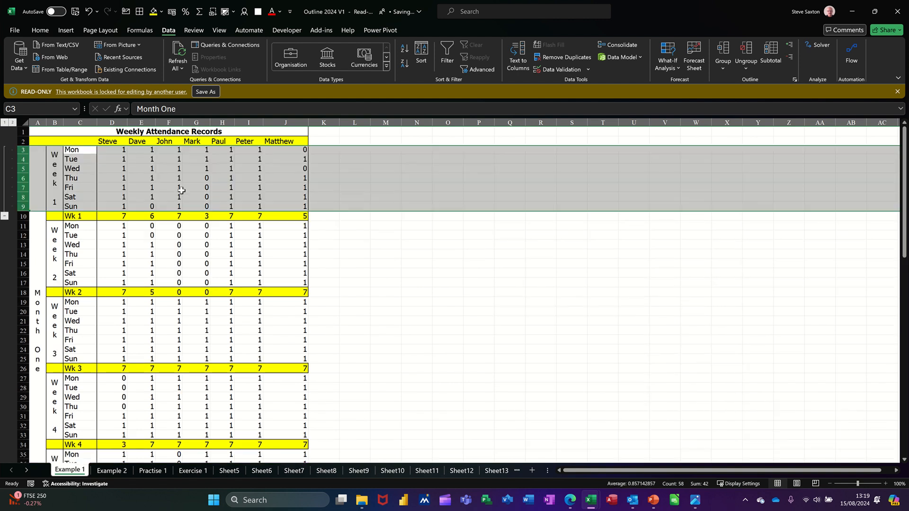
Step: Undo the grouping of rows 3 to 9
{"action": "key", "text": "ctrl+9"}
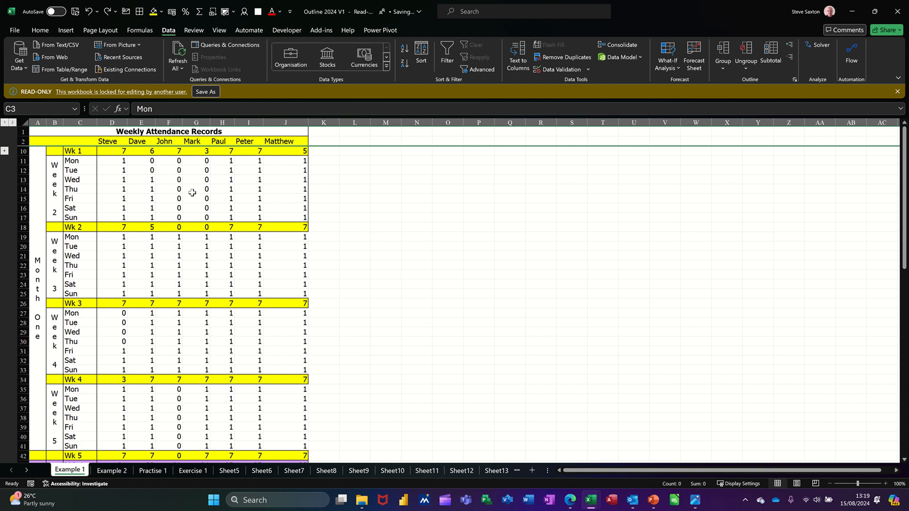
{"action": "key", "text": "ctrl+shift+9"}
{"action": "key", "text": "ctrl+8"}
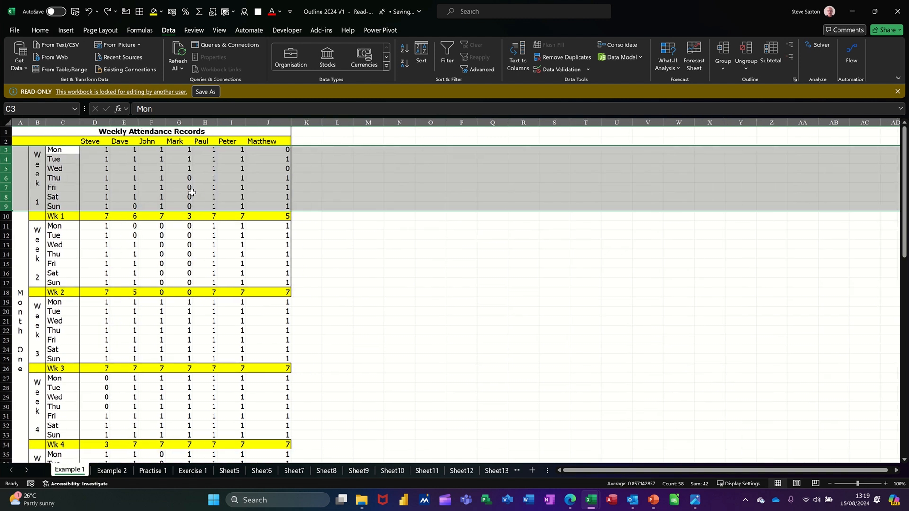
{"action": "left_click", "coordinate": [158, 178]}
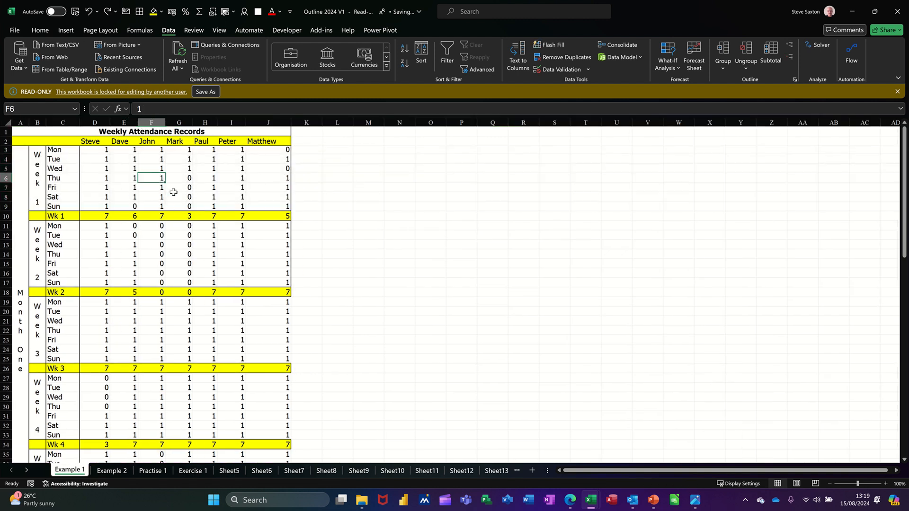
Step: Apply an Auto Outline to the attendance sheet and review the groups down to the Mth 2 total
{"action": "left_click", "coordinate": [722, 69]}
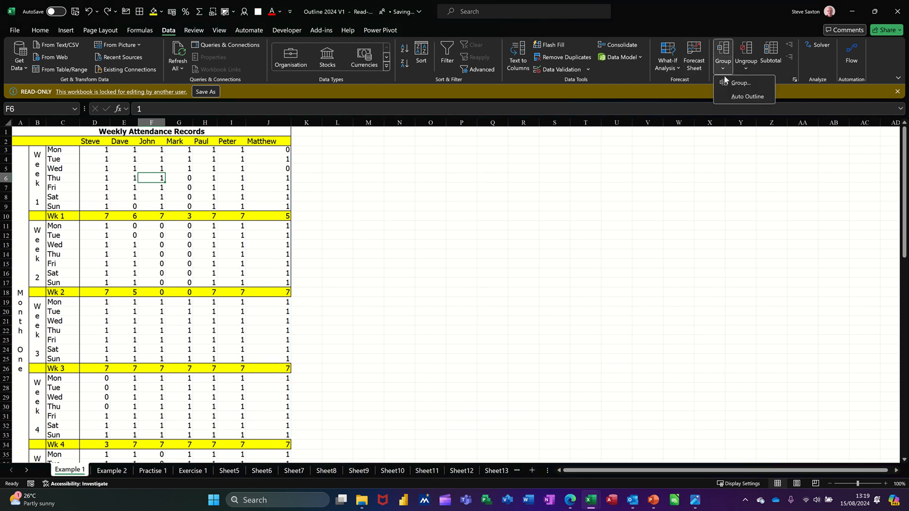
{"action": "left_click", "coordinate": [737, 100]}
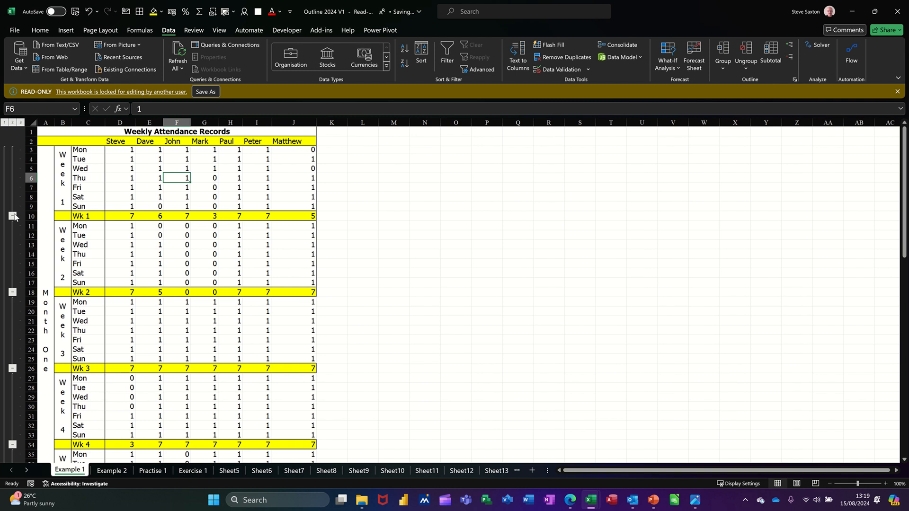
{"action": "scroll", "coordinate": [90, 260], "scroll_direction": "down", "scroll_amount": 13}
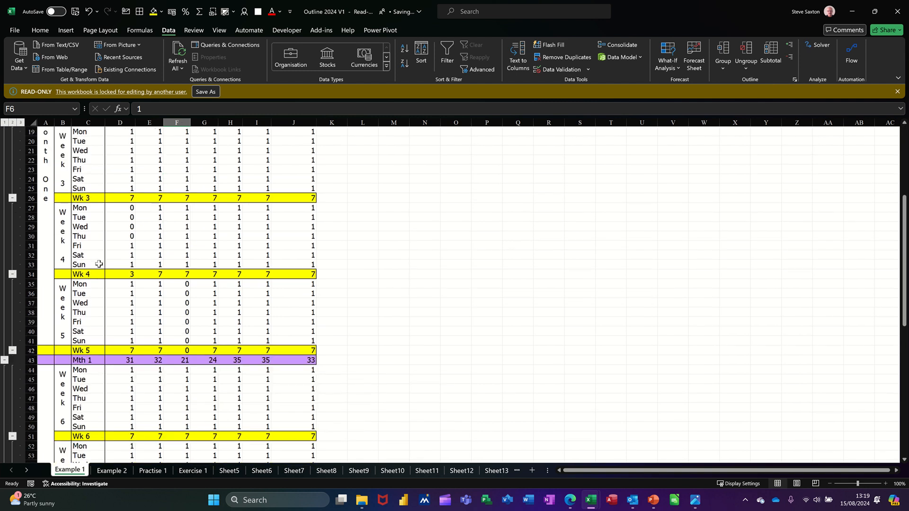
{"action": "scroll", "coordinate": [96, 269], "scroll_direction": "down", "scroll_amount": 7}
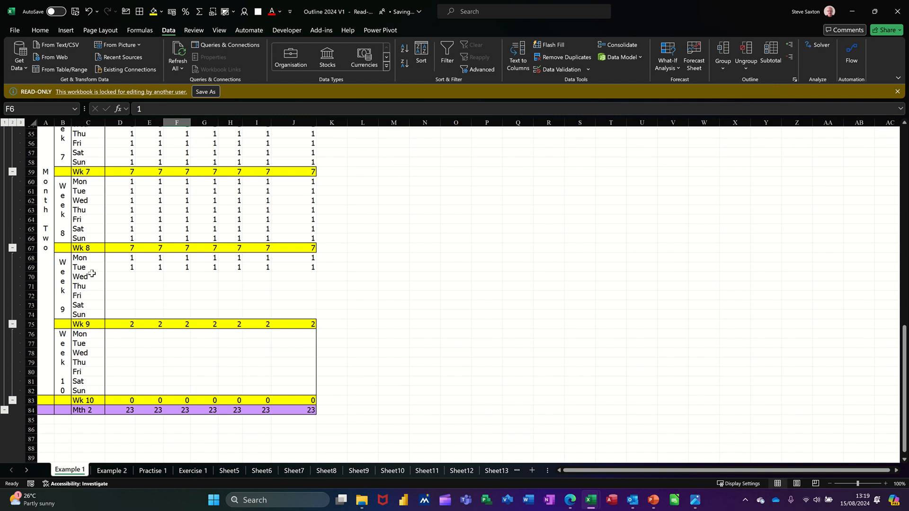
{"action": "scroll", "coordinate": [92, 278], "scroll_direction": "up", "scroll_amount": 11}
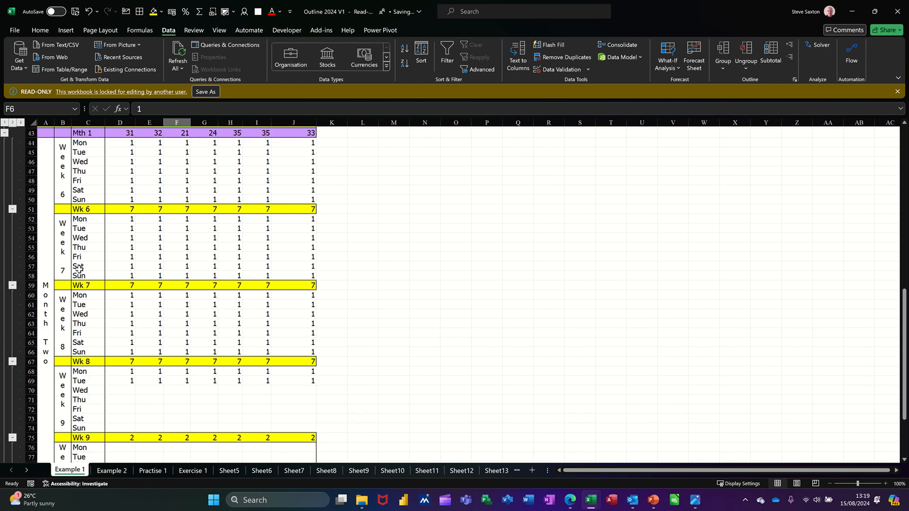
Step: Collapse the outline to weekly totals, reduce it to monthly totals only, and return to the weekly totals level
{"action": "left_click", "coordinate": [13, 123]}
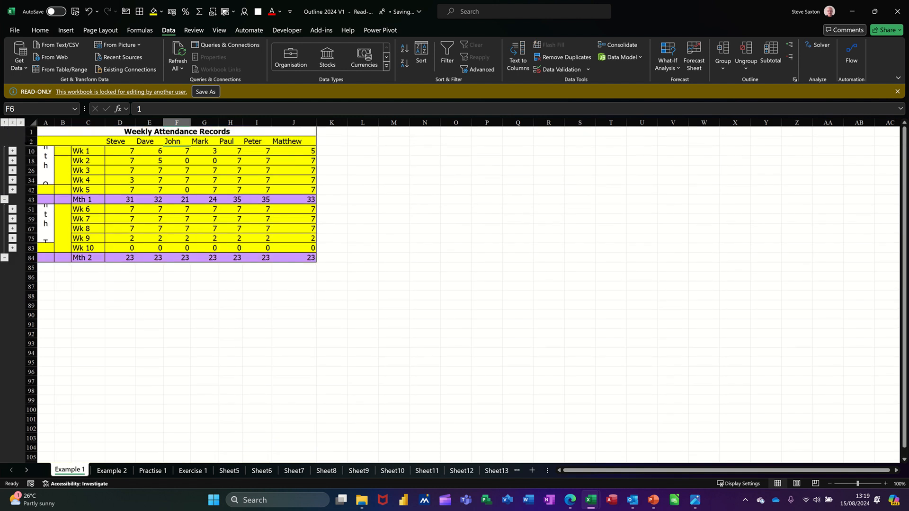
{"action": "left_click", "coordinate": [4, 123]}
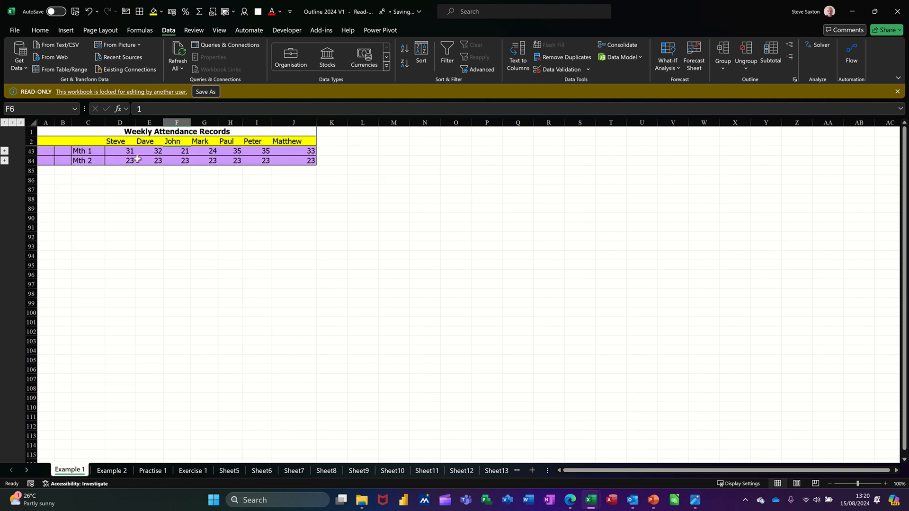
{"action": "left_click", "coordinate": [12, 123]}
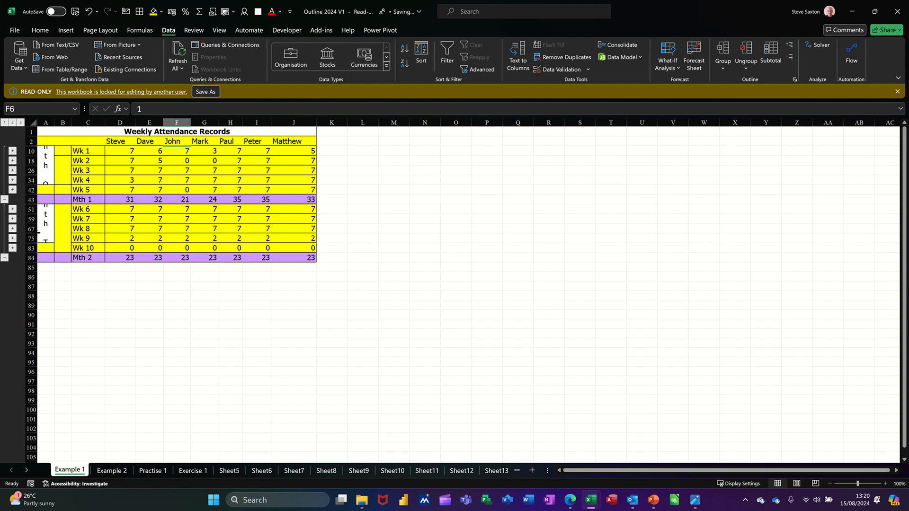
Step: Expand the Week 9 daily rows, collapse them again, and expand the Week 10 daily rows
{"action": "left_click", "coordinate": [12, 239]}
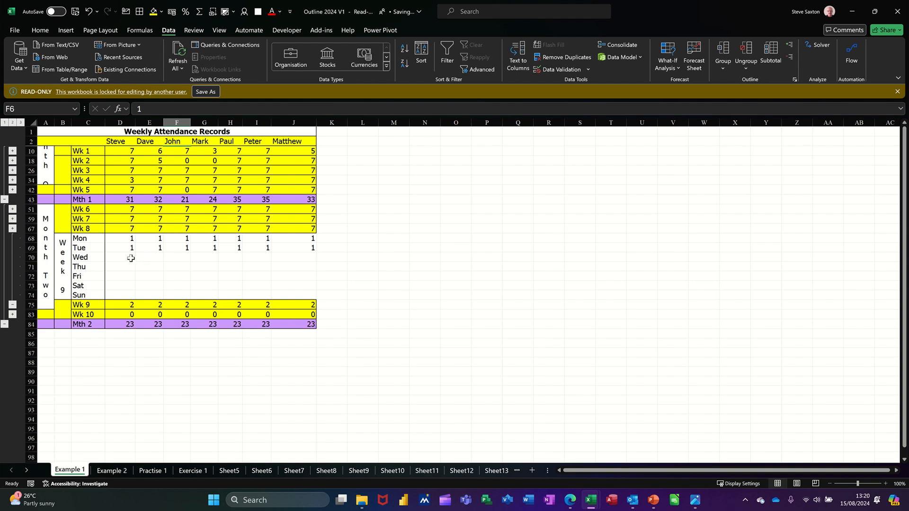
{"action": "left_click", "coordinate": [129, 257]}
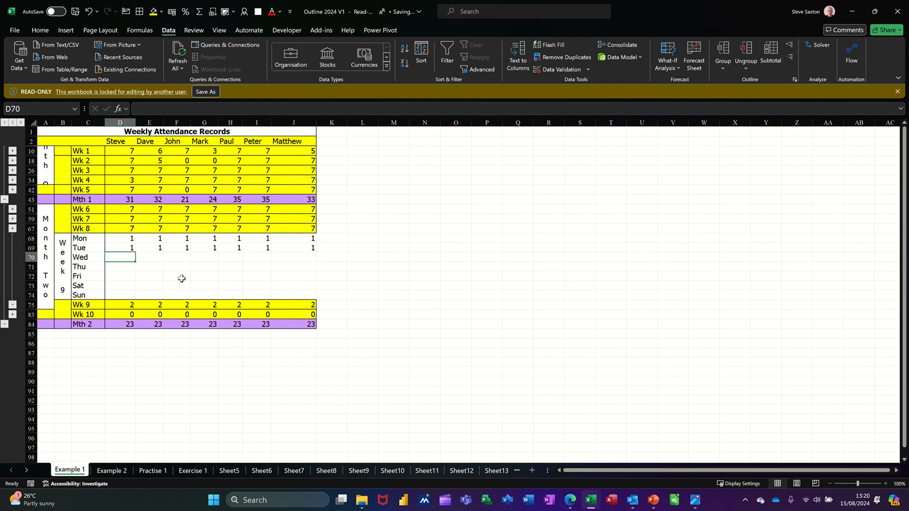
{"action": "left_click", "coordinate": [12, 305]}
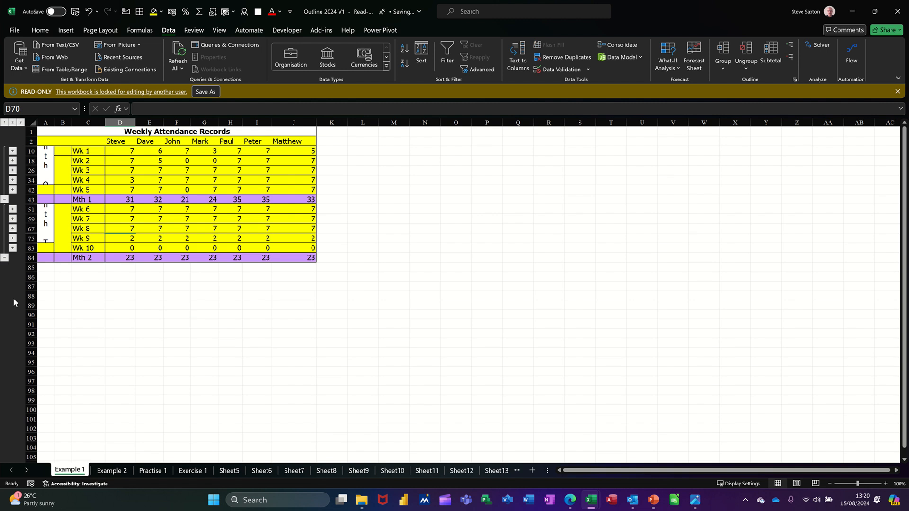
{"action": "left_click", "coordinate": [13, 248]}
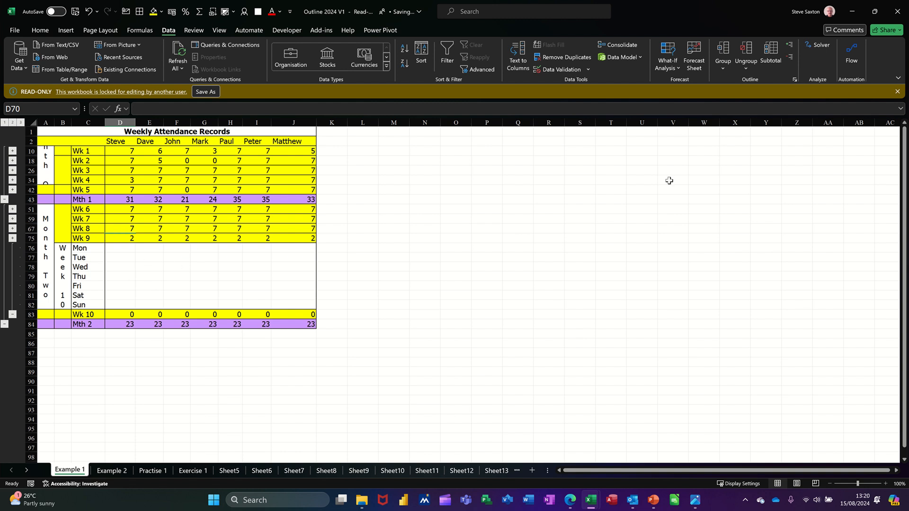
{"action": "left_click", "coordinate": [723, 69]}
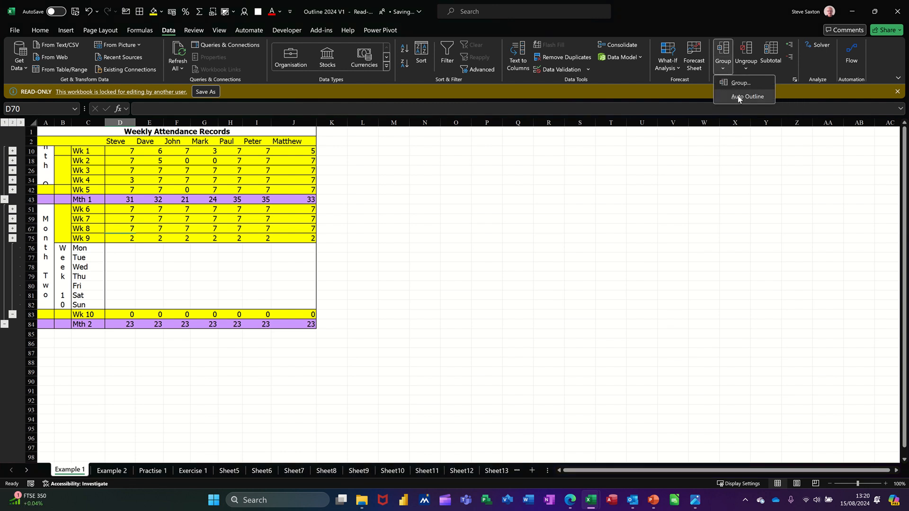
{"action": "left_click", "coordinate": [144, 203]}
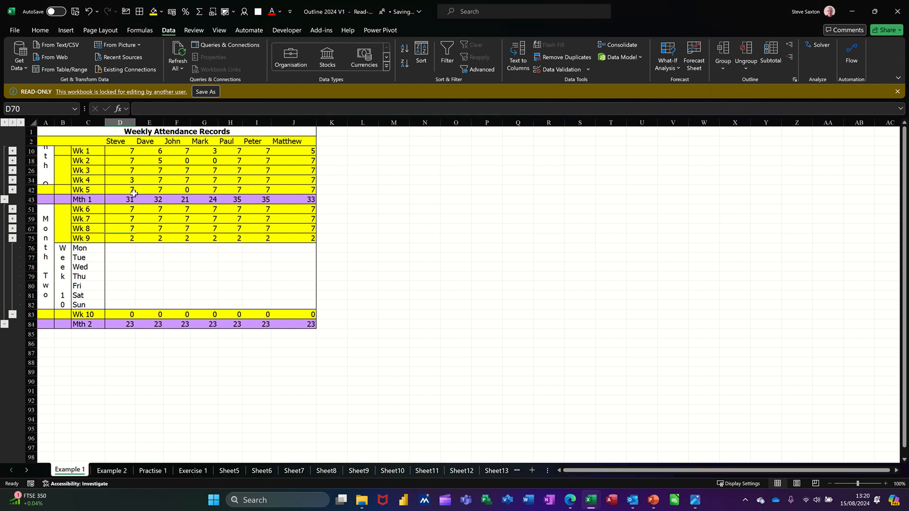
{"action": "left_click", "coordinate": [142, 229]}
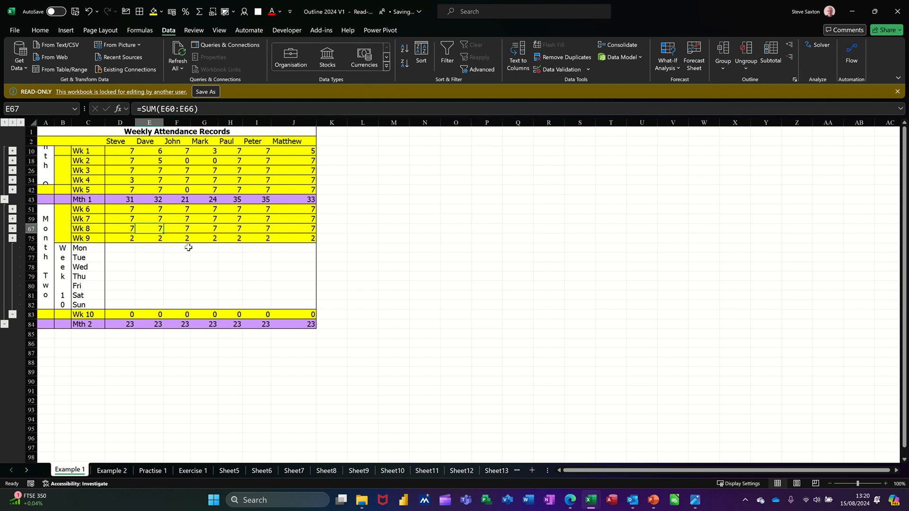
Step: Open the Practise 1 sheet and group the Retail North and South rows 3 to 4
{"action": "left_click", "coordinate": [153, 471]}
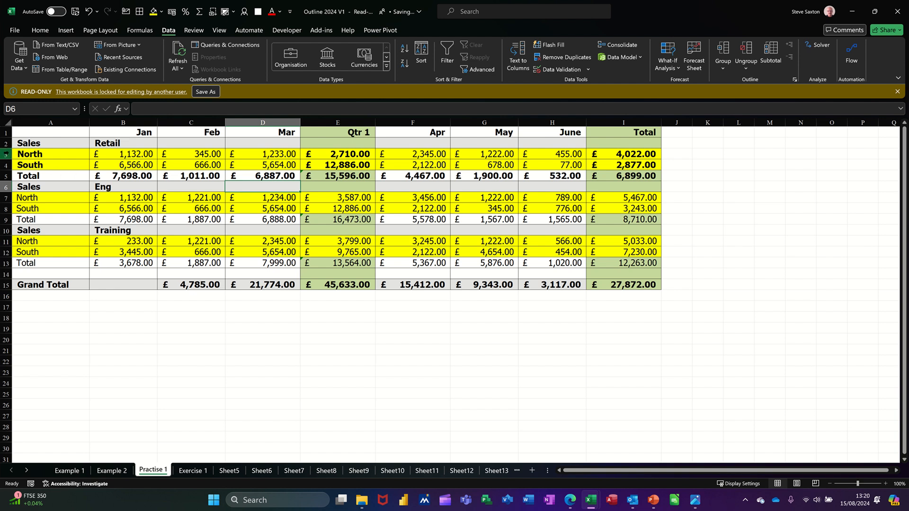
{"action": "left_click", "coordinate": [8, 153]}
{"action": "left_click_drag", "start_coordinate": [8, 159], "coordinate": [8, 165]}
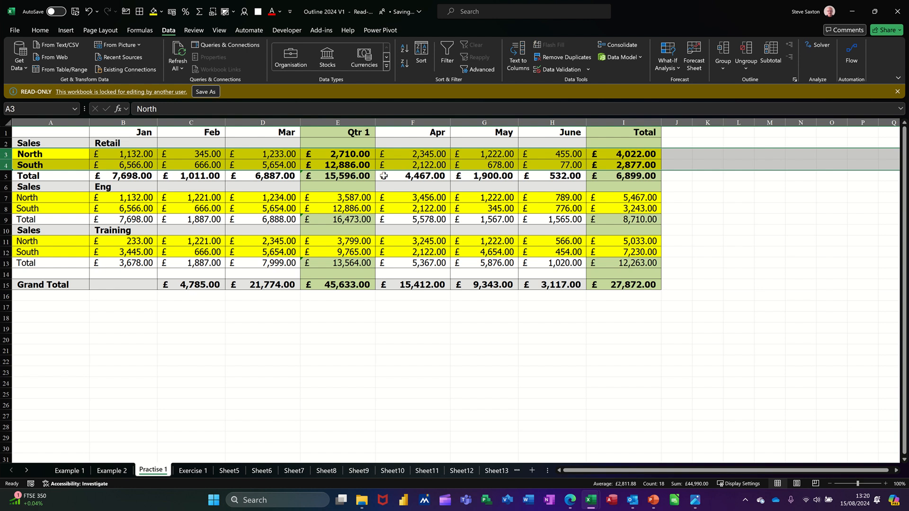
{"action": "left_click", "coordinate": [720, 51]}
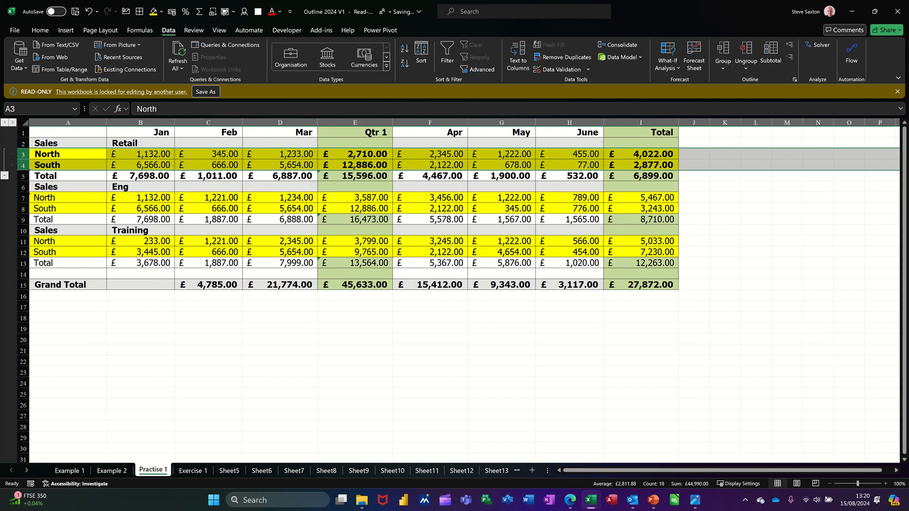
Step: Group the Eng rows 7 to 8 and the Training rows 11 to 12 as separate row groups
{"action": "left_click_drag", "start_coordinate": [22, 197], "coordinate": [22, 209]}
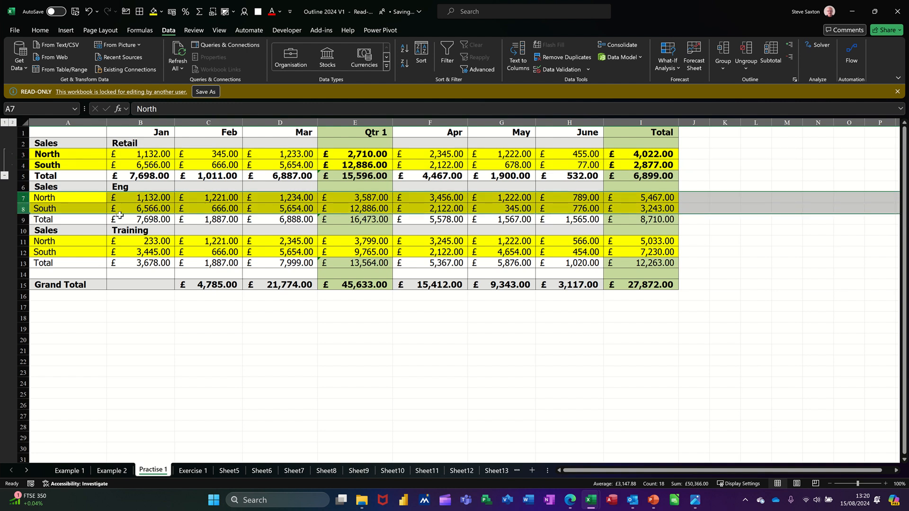
{"action": "left_click", "coordinate": [724, 50]}
{"action": "left_click_drag", "start_coordinate": [40, 239], "coordinate": [634, 253]}
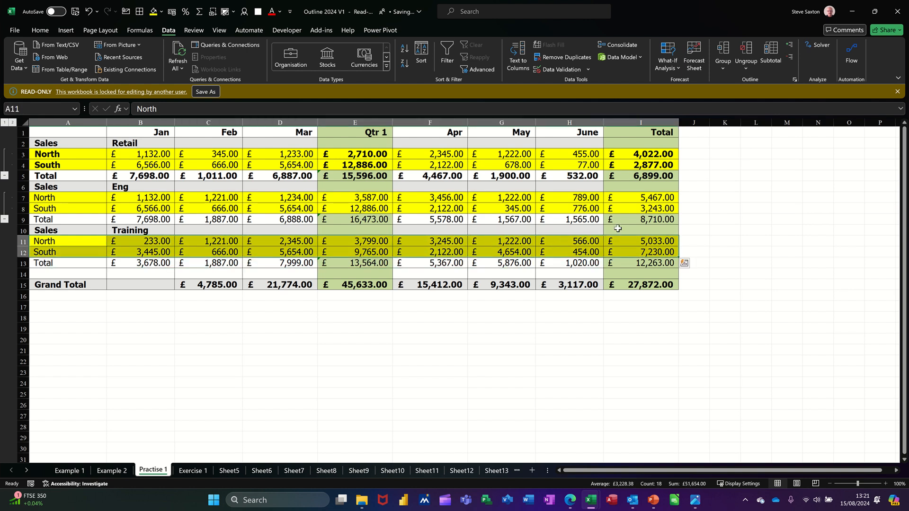
{"action": "left_click", "coordinate": [722, 49]}
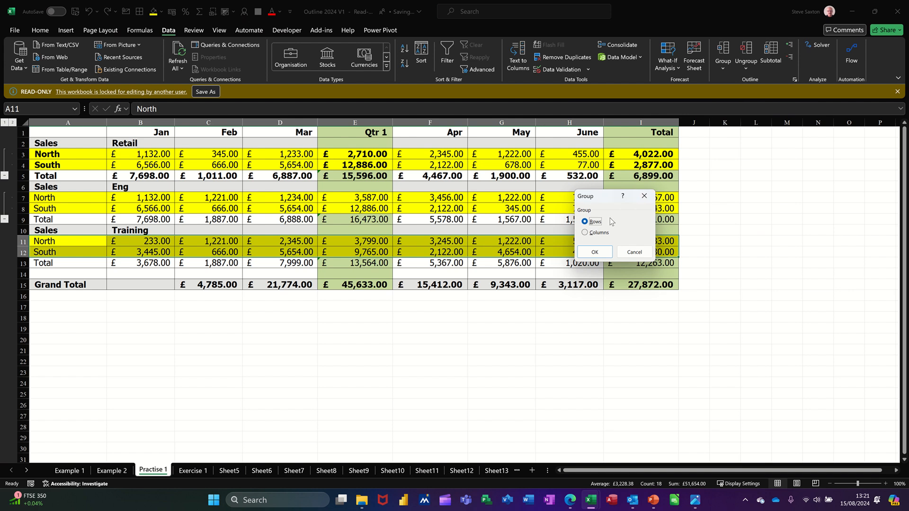
{"action": "left_click", "coordinate": [595, 252]}
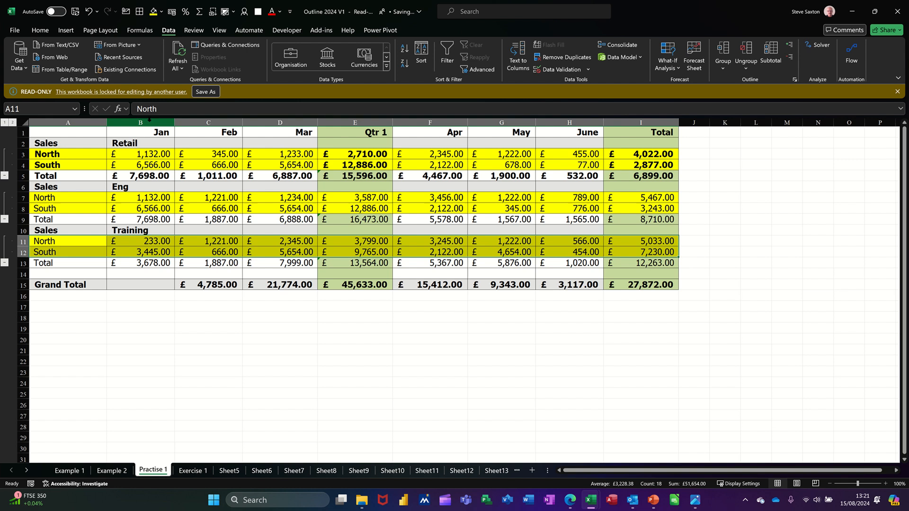
Step: Group the Jan to Mar columns B to D and the Apr to June columns F to H
{"action": "left_click_drag", "start_coordinate": [140, 121], "coordinate": [275, 124]}
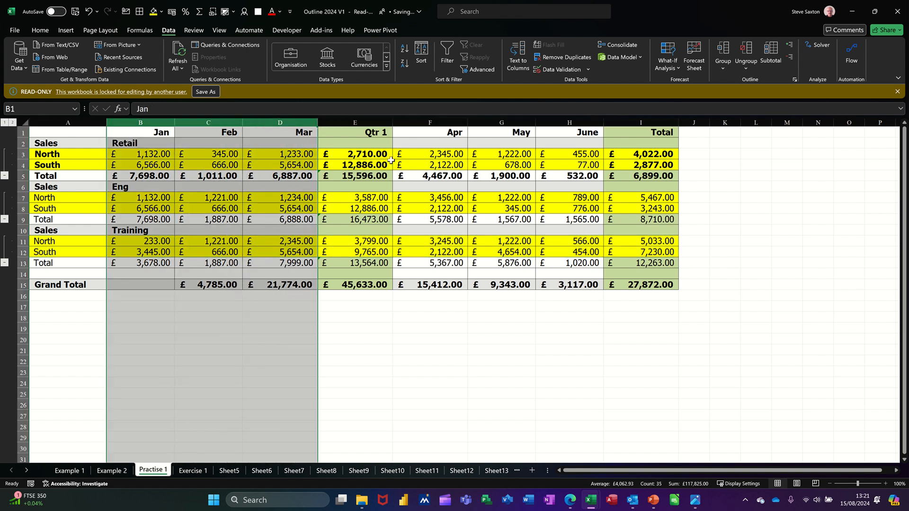
{"action": "left_click", "coordinate": [723, 51]}
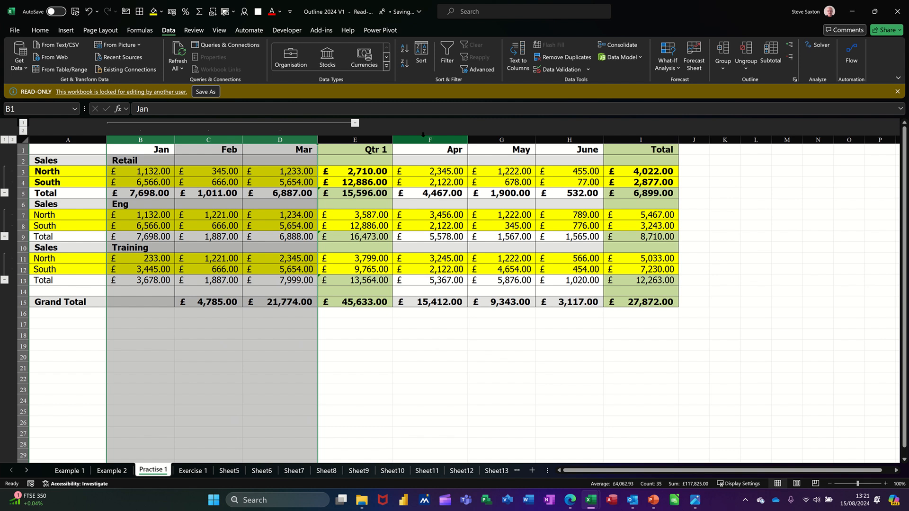
{"action": "left_click_drag", "start_coordinate": [428, 140], "coordinate": [584, 139]}
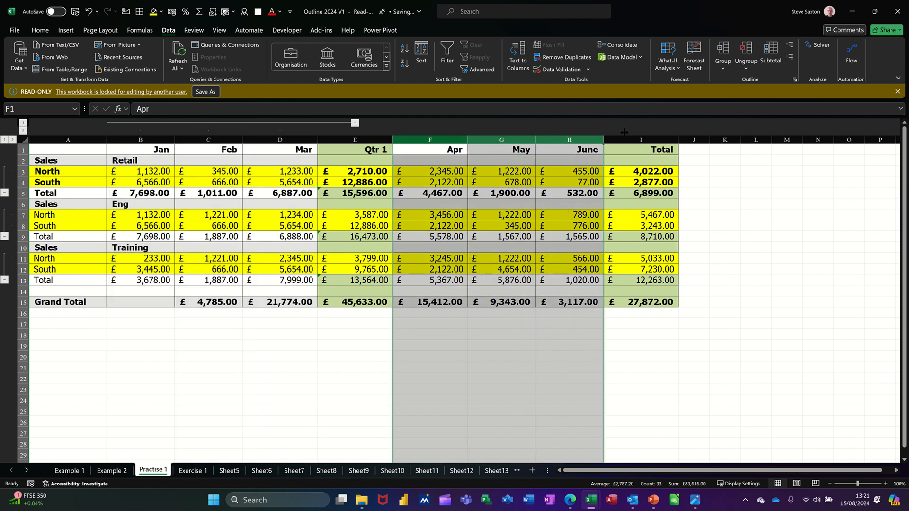
{"action": "left_click", "coordinate": [722, 50]}
{"action": "left_click", "coordinate": [362, 213]}
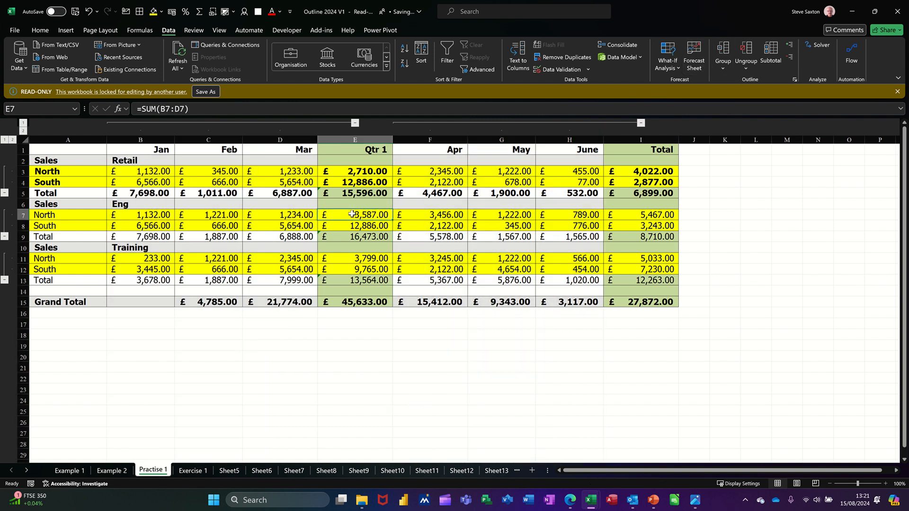
{"action": "left_click", "coordinate": [147, 195]}
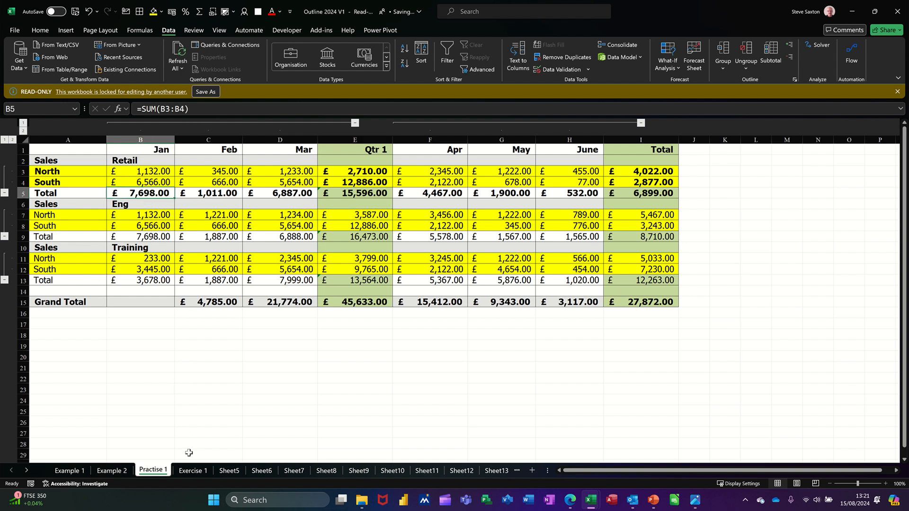
Step: Switch to the Exercise 1 sheet and enter the two attendees' first names from the exercise as headers in B1 and C1
{"action": "left_click_drag", "start_coordinate": [281, 336], "coordinate": [314, 311]}
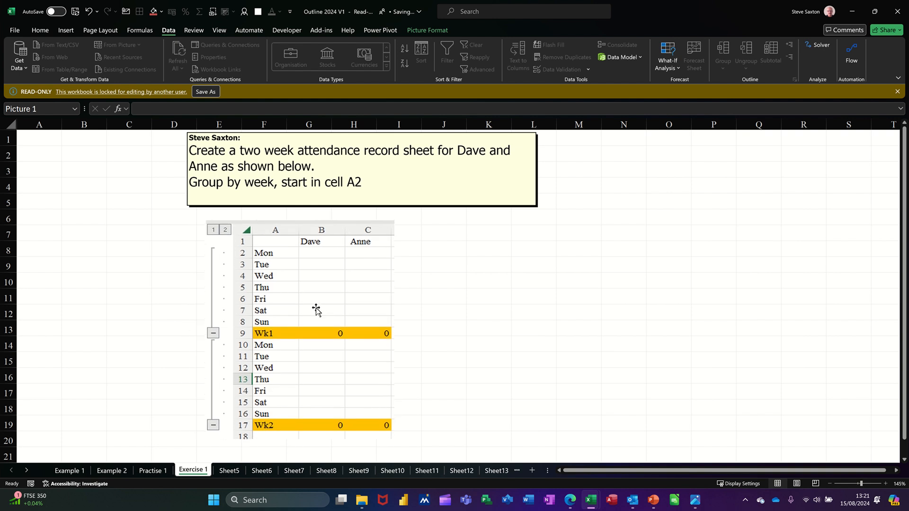
{"action": "left_click", "coordinate": [80, 143]}
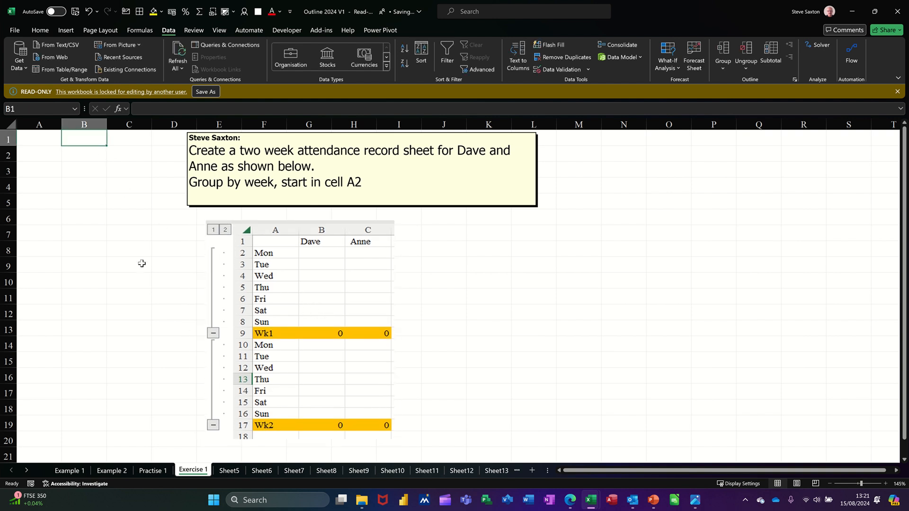
{"action": "type", "text": "Dav"}
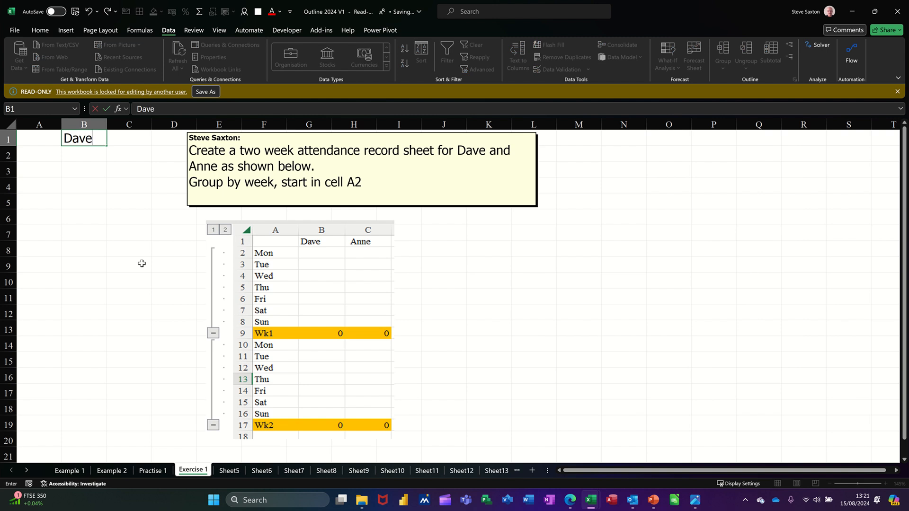
{"action": "type", "text": "e"}
{"action": "key", "text": "Tab"}
{"action": "type", "text": "Ann"}
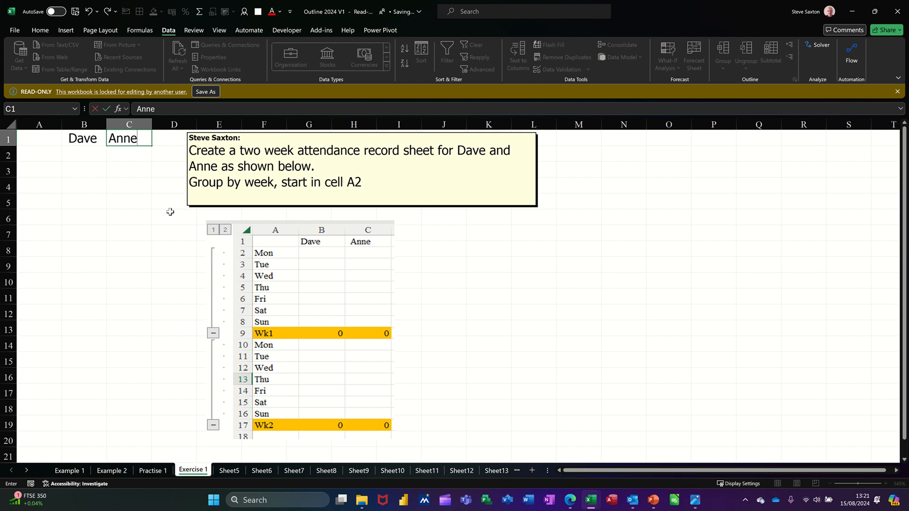
Step: Enter Mon in A2 and fill the weekday series down to Sun in A8
{"action": "left_click", "coordinate": [52, 158]}
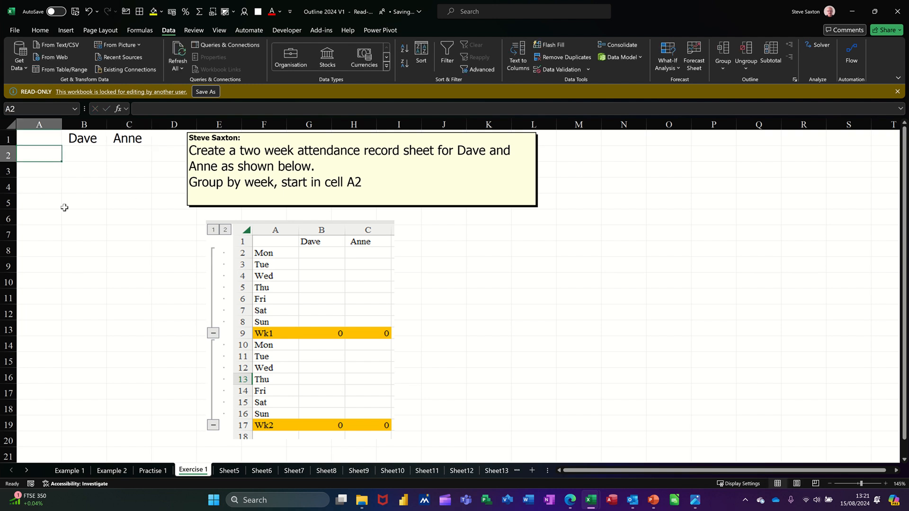
{"action": "type", "text": "Moi"}
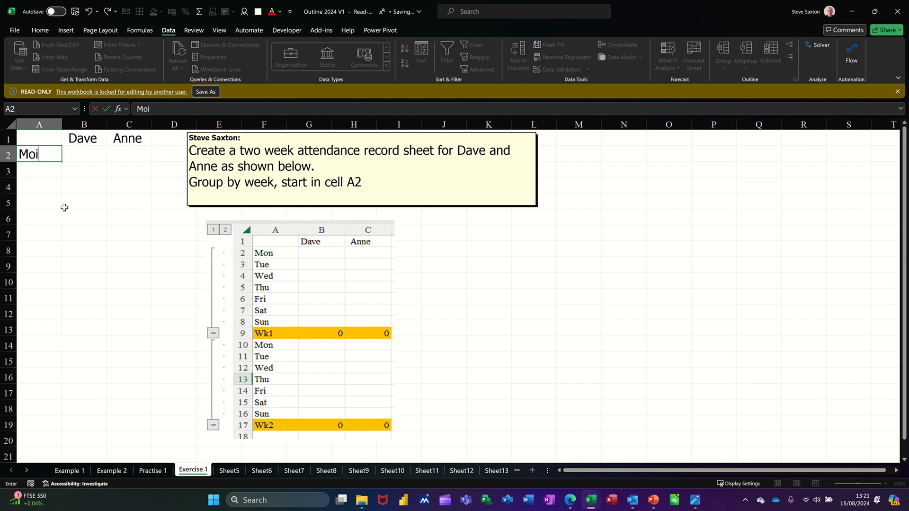
{"action": "type", "text": "="}
{"action": "left_click", "coordinate": [63, 163]}
{"action": "left_click", "coordinate": [47, 154]}
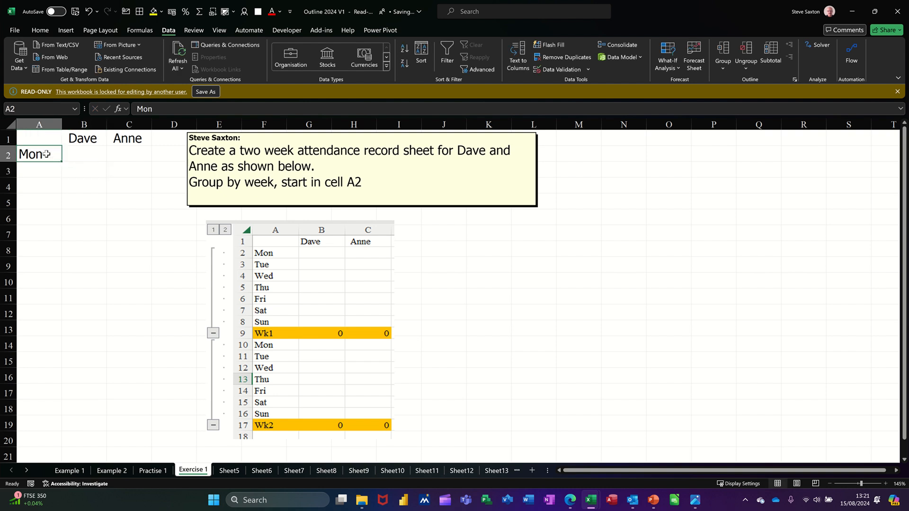
{"action": "left_click_drag", "start_coordinate": [63, 161], "coordinate": [56, 253]}
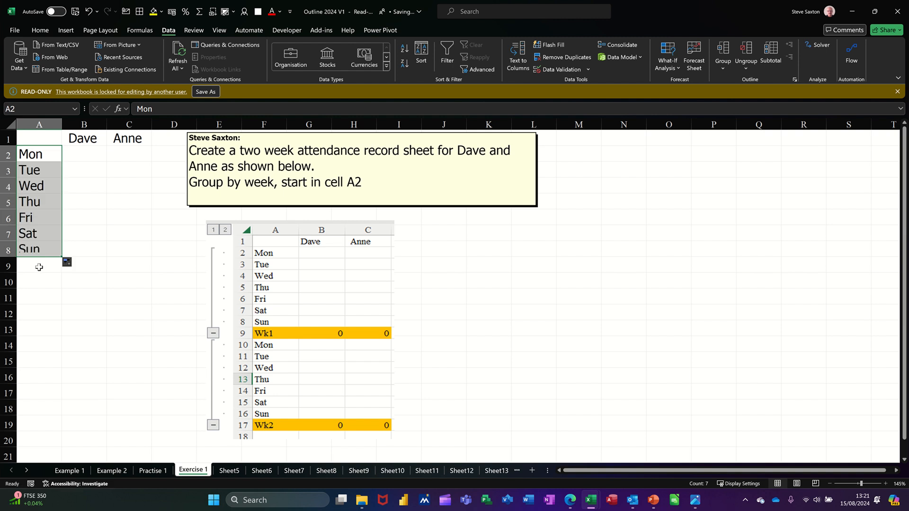
Step: Enter WK 1 in A9 and fill the A2:A9 labels down to WK 2 in A17
{"action": "left_click", "coordinate": [40, 264]}
{"action": "type", "text": "W"}
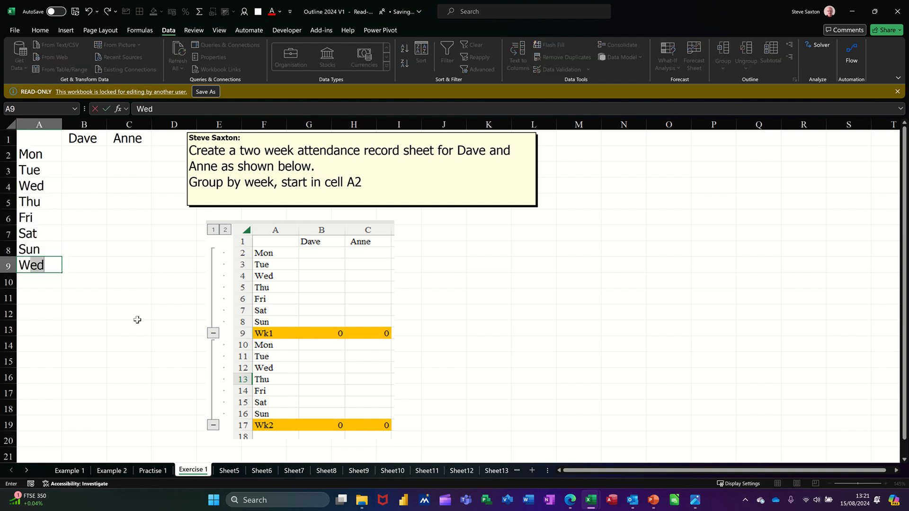
{"action": "type", "text": "K 1"}
{"action": "left_click", "coordinate": [95, 281]}
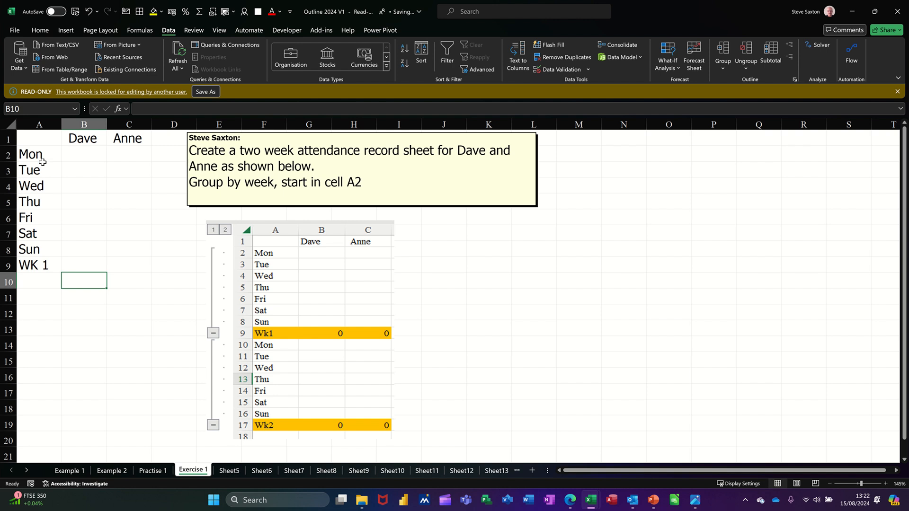
{"action": "left_click_drag", "start_coordinate": [42, 159], "coordinate": [59, 403]}
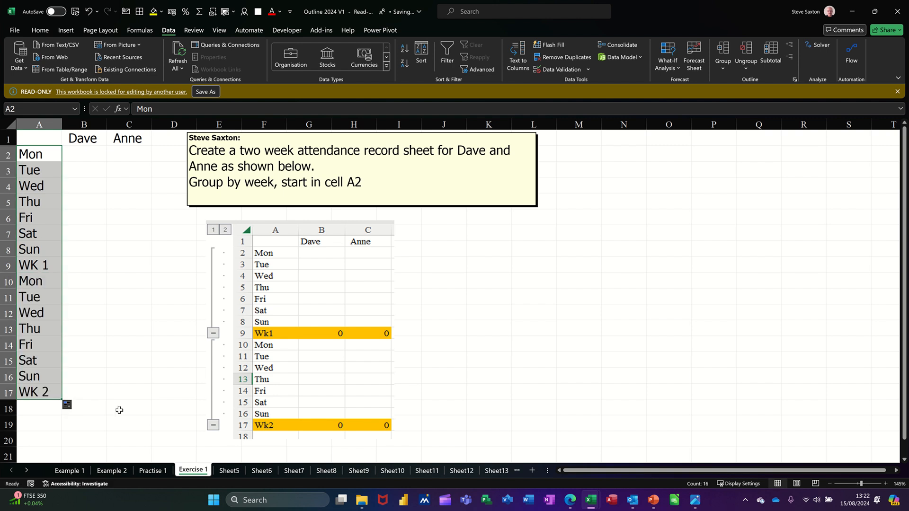
Step: Fill the WK 1 cells A9:C9, the WK 2 cells A17:C17 and the header cells A1:C1 with yellow
{"action": "left_click_drag", "start_coordinate": [45, 265], "coordinate": [121, 268]}
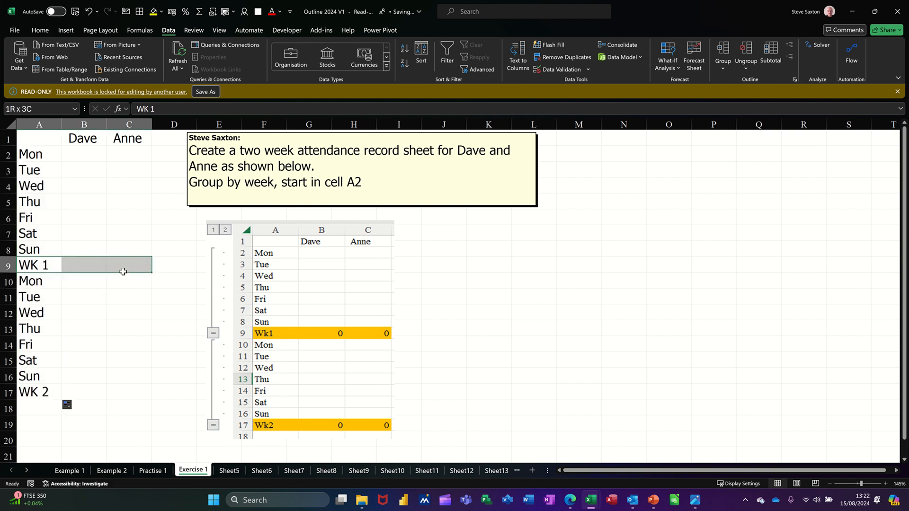
{"action": "left_click", "coordinate": [154, 11]}
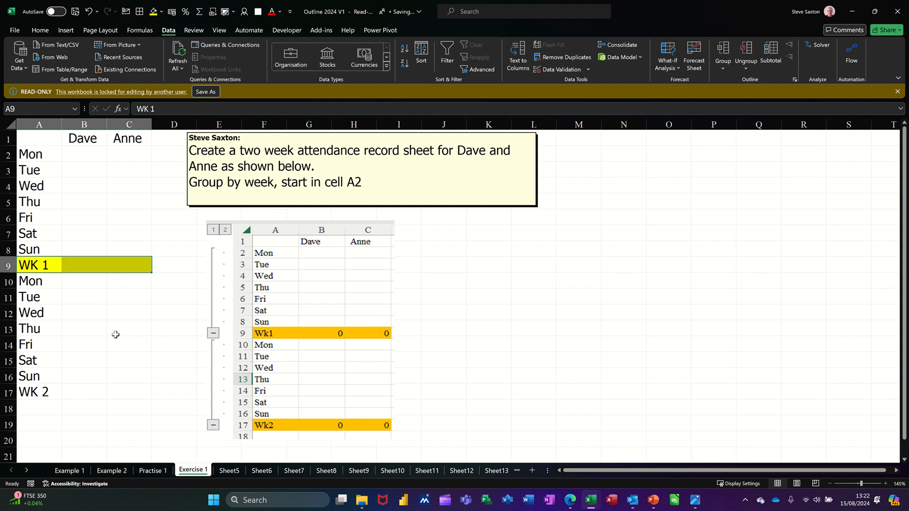
{"action": "left_click_drag", "start_coordinate": [41, 395], "coordinate": [114, 396]}
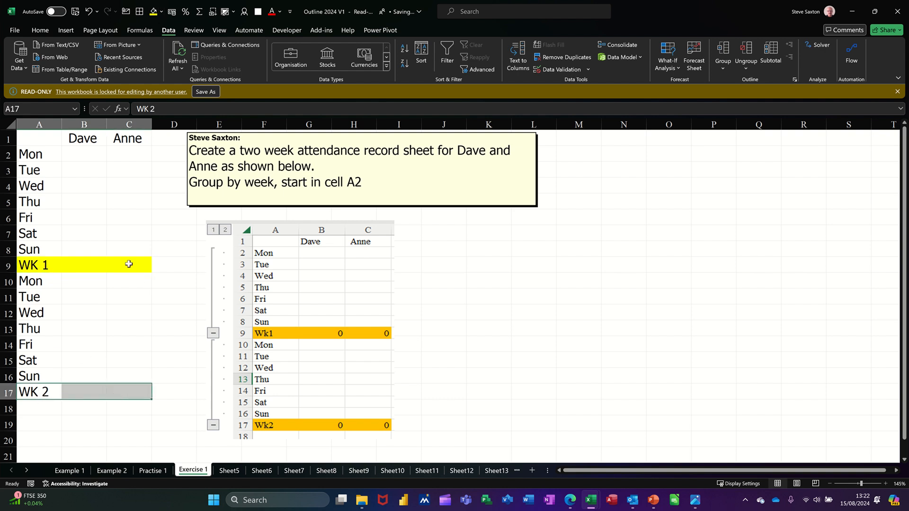
{"action": "left_click", "coordinate": [154, 12]}
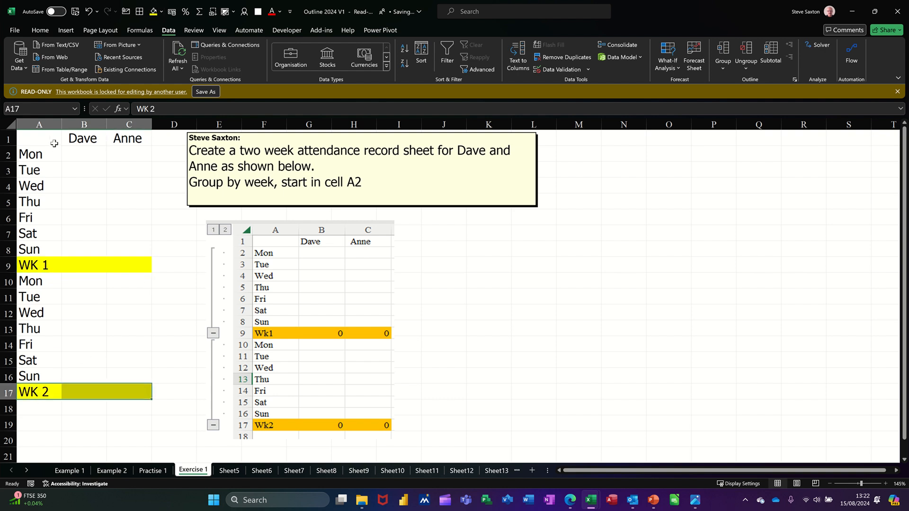
{"action": "left_click_drag", "start_coordinate": [50, 142], "coordinate": [112, 143]}
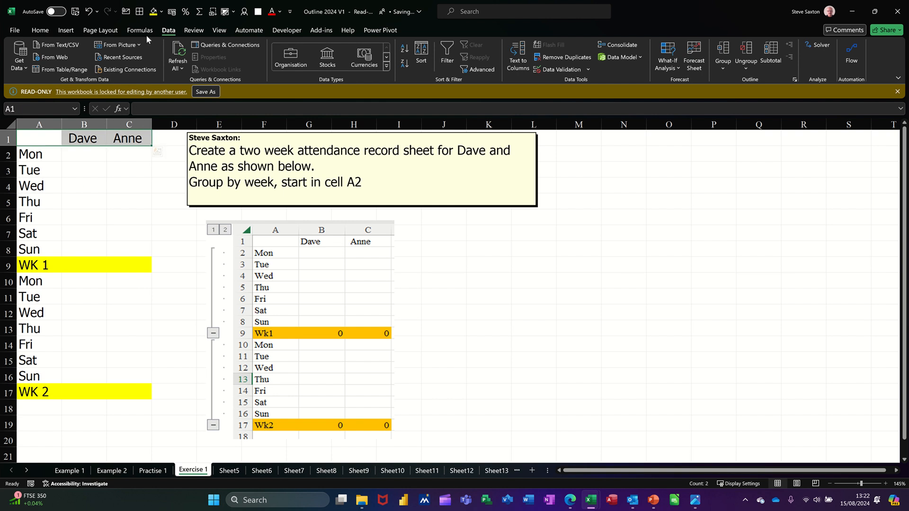
{"action": "left_click", "coordinate": [154, 11]}
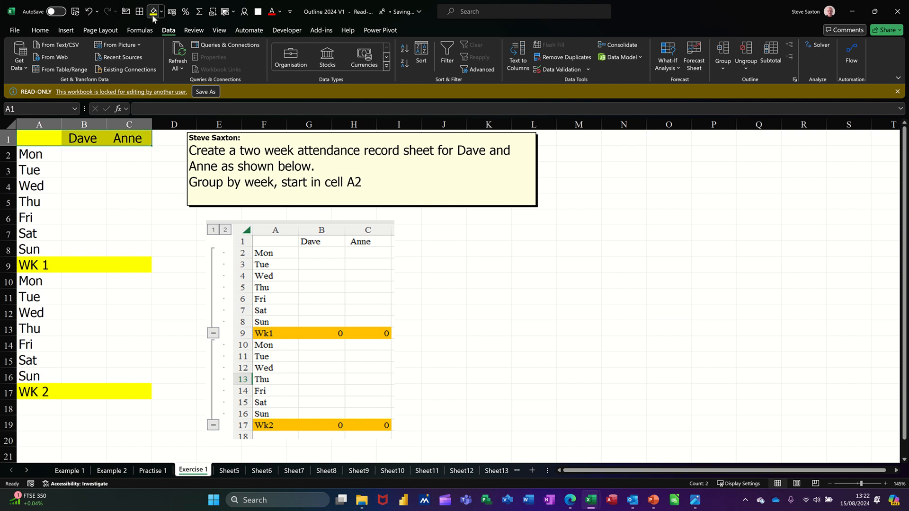
Step: Enter =SUM(B2:B8) in B9 as the WK 1 total and extend the formula to C9
{"action": "left_click", "coordinate": [82, 264]}
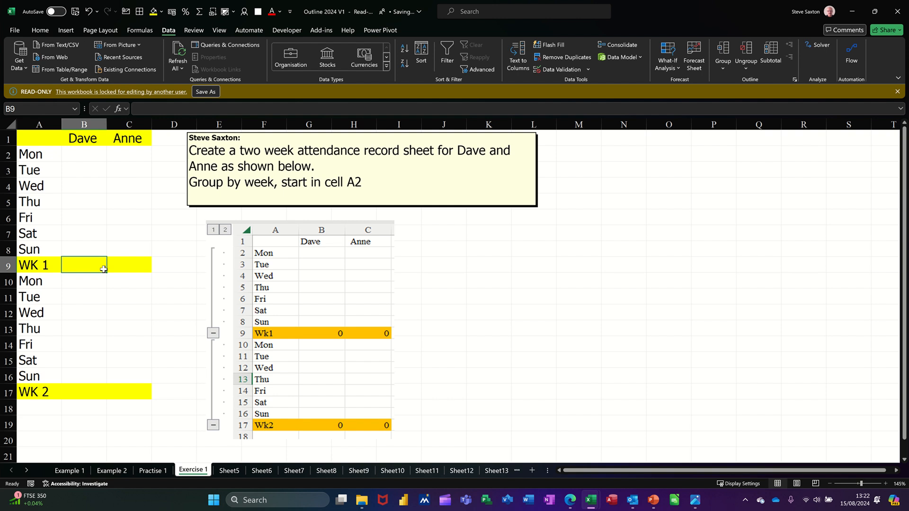
{"action": "type", "text": "=SUM()"}
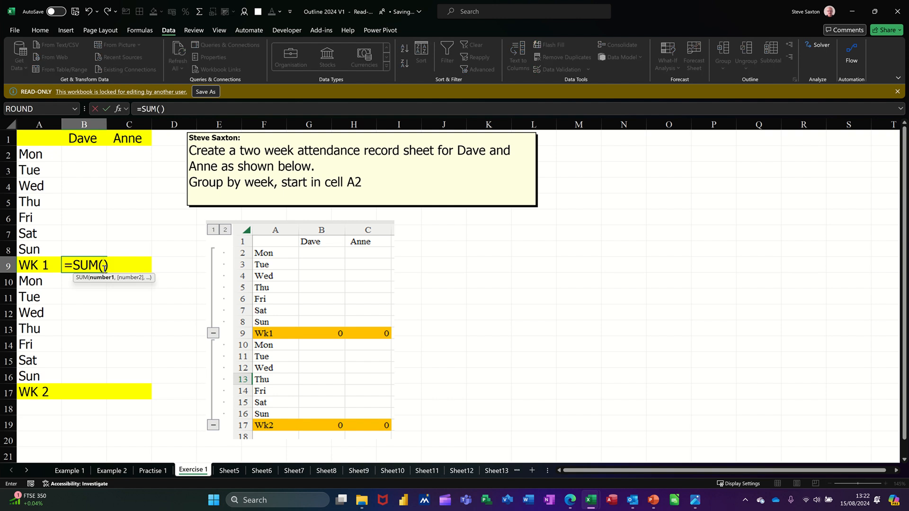
{"action": "left_click_drag", "start_coordinate": [80, 158], "coordinate": [84, 248]}
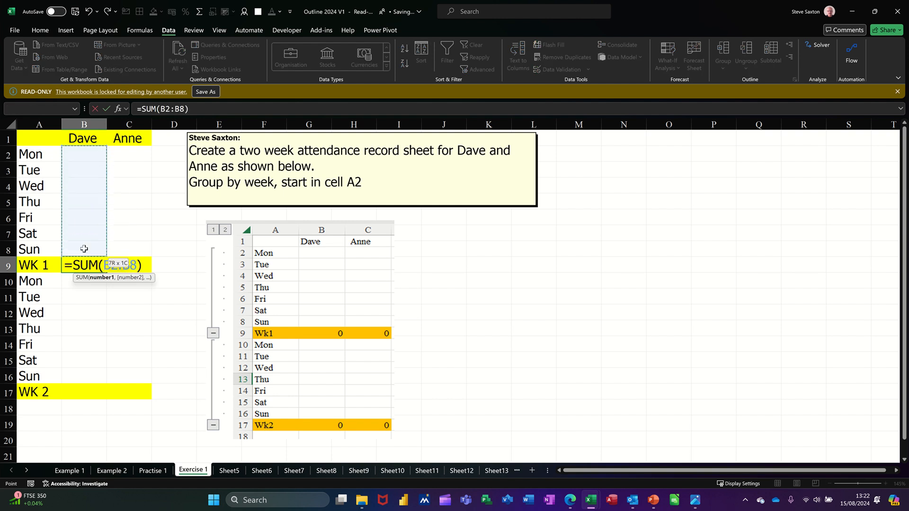
{"action": "left_click", "coordinate": [107, 109]}
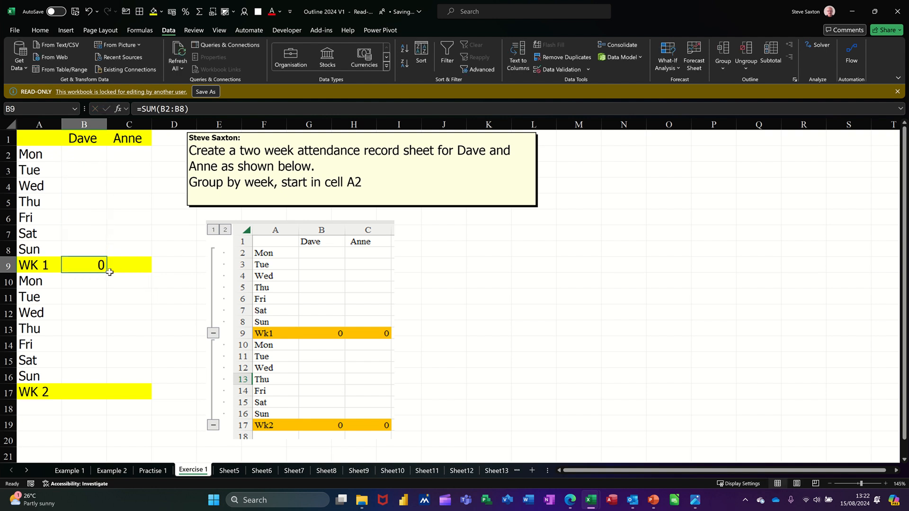
{"action": "left_click_drag", "start_coordinate": [107, 270], "coordinate": [139, 269]}
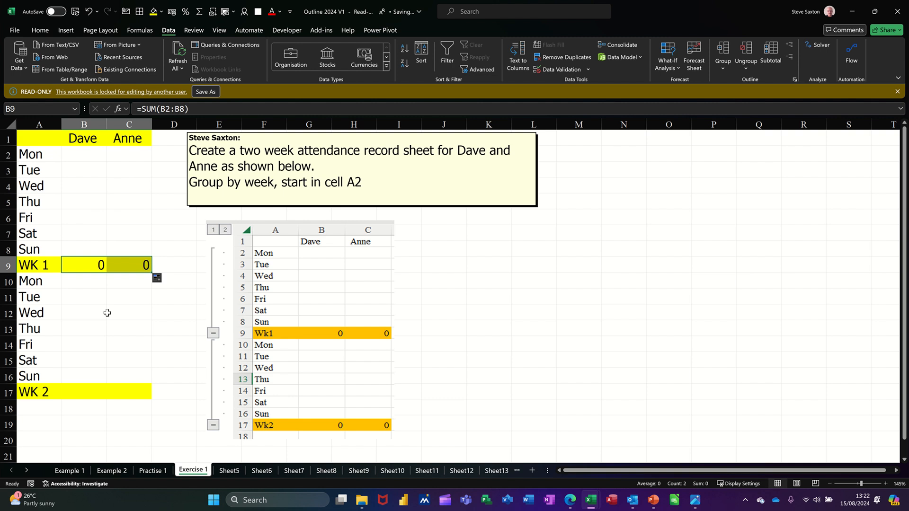
Step: Copy the WK 1 total formulas from B9:C9 into the WK 2 cells B17:C17
{"action": "key", "text": "ctrl+c"}
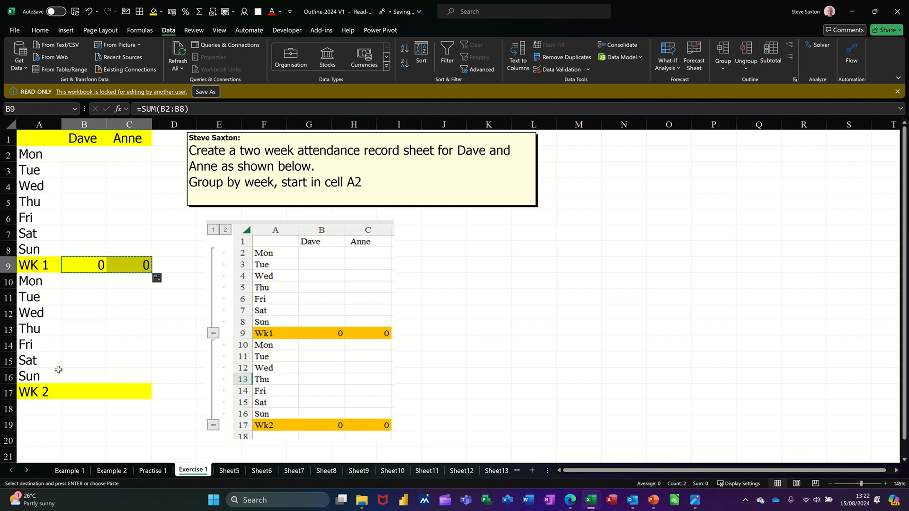
{"action": "left_click", "coordinate": [74, 386]}
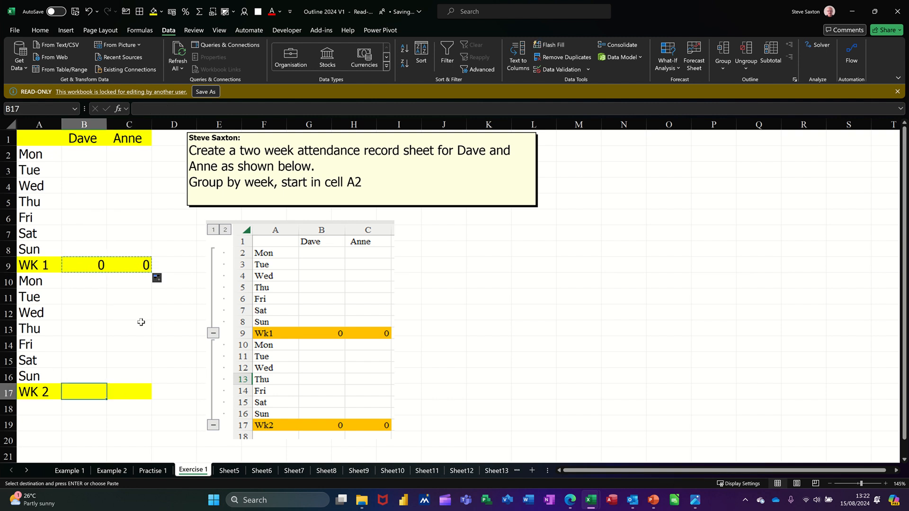
{"action": "key", "text": "ctrl+v"}
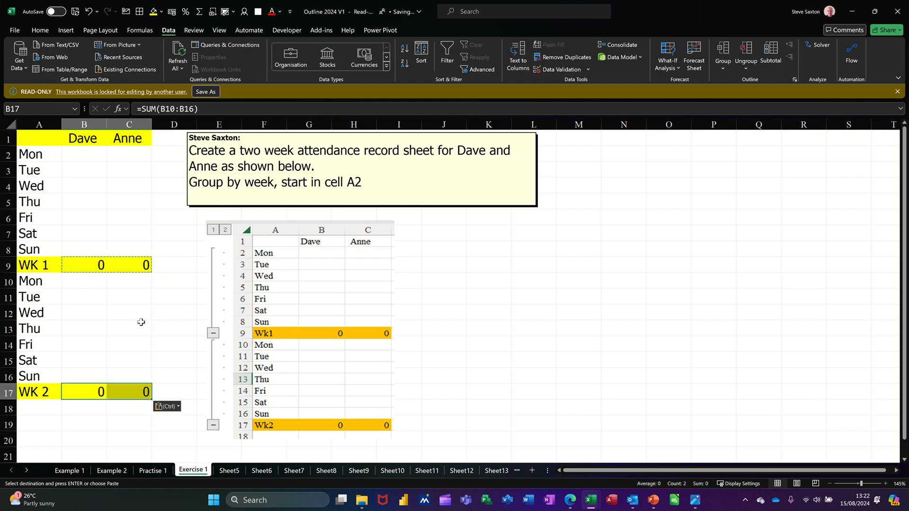
{"action": "left_click", "coordinate": [81, 387]}
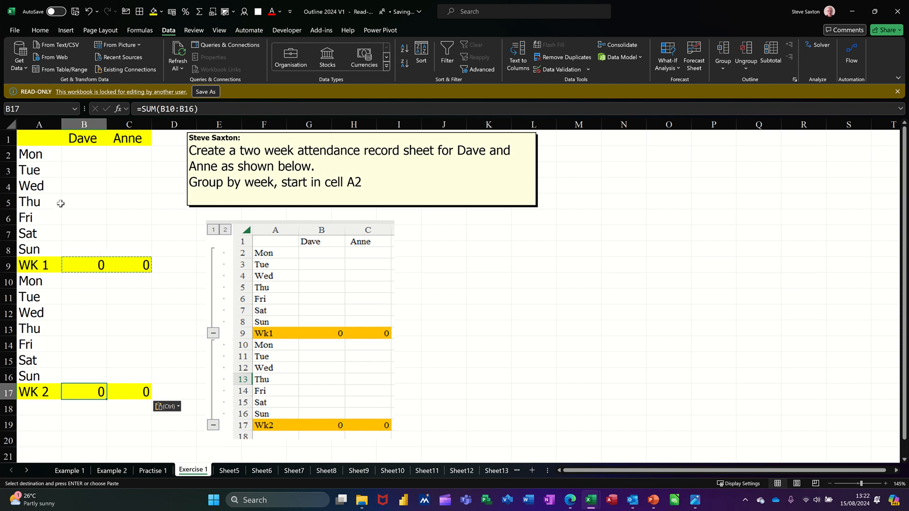
Step: Group rows 2 to 8 for week 1 and rows 10 to 16 for week 2 as separate outline groups
{"action": "left_click", "coordinate": [9, 155]}
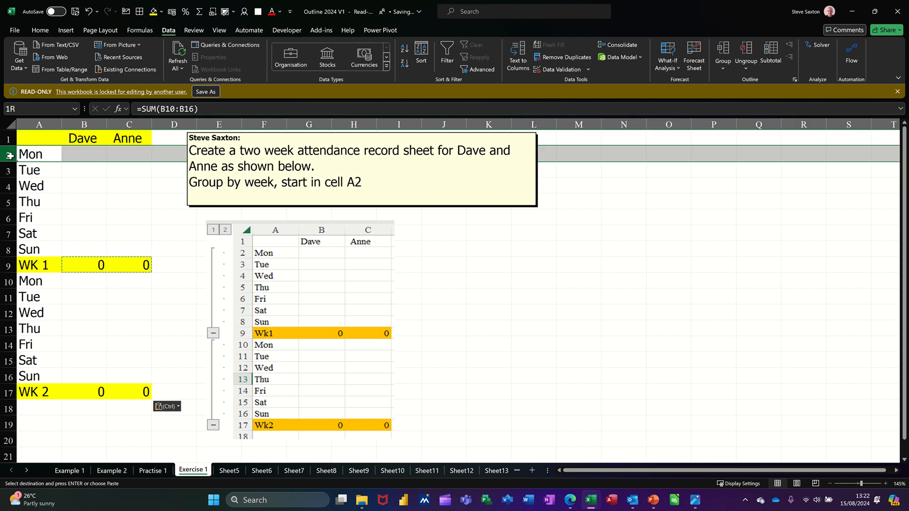
{"action": "left_click_drag", "start_coordinate": [10, 155], "coordinate": [5, 246]}
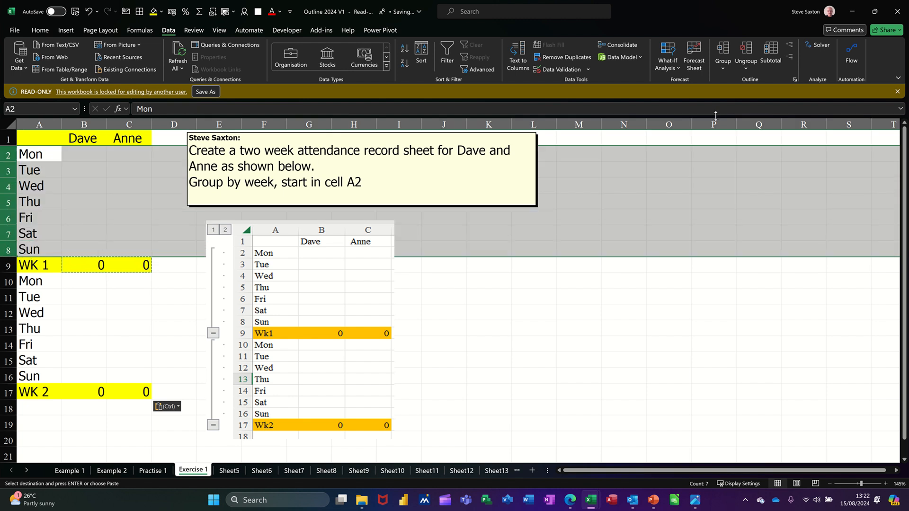
{"action": "key", "text": "Escape"}
{"action": "left_click", "coordinate": [720, 54]}
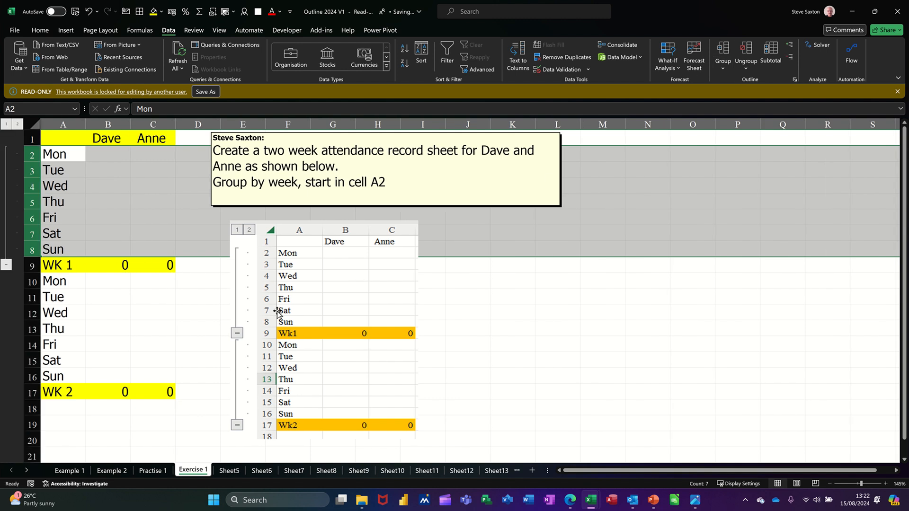
{"action": "left_click_drag", "start_coordinate": [31, 283], "coordinate": [36, 371]}
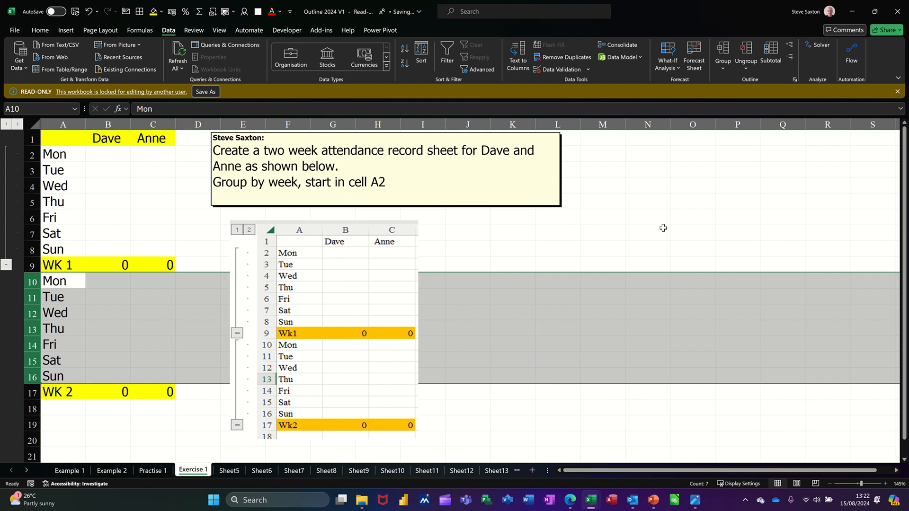
{"action": "left_click", "coordinate": [722, 50]}
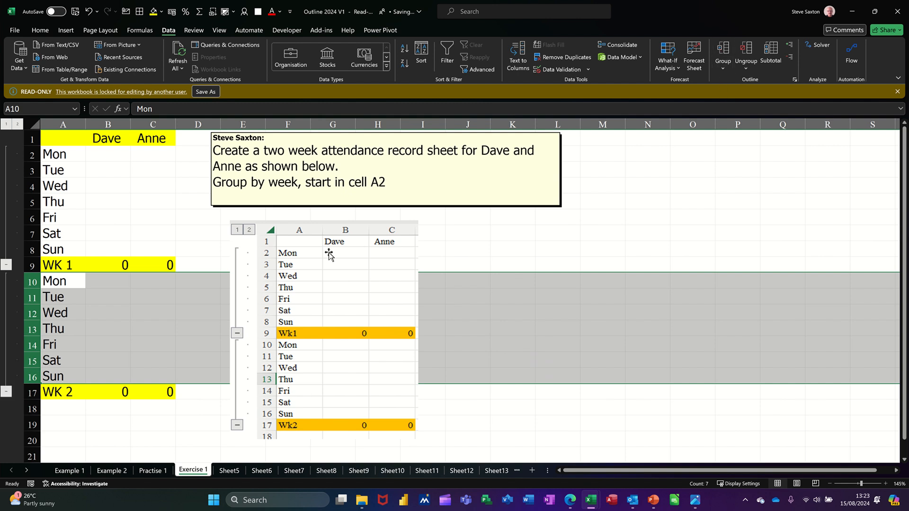
Step: Test the outline by collapsing and expanding both weeks, and collapse only the WK 1 day rows to show the WK 2 days
{"action": "left_click", "coordinate": [6, 125]}
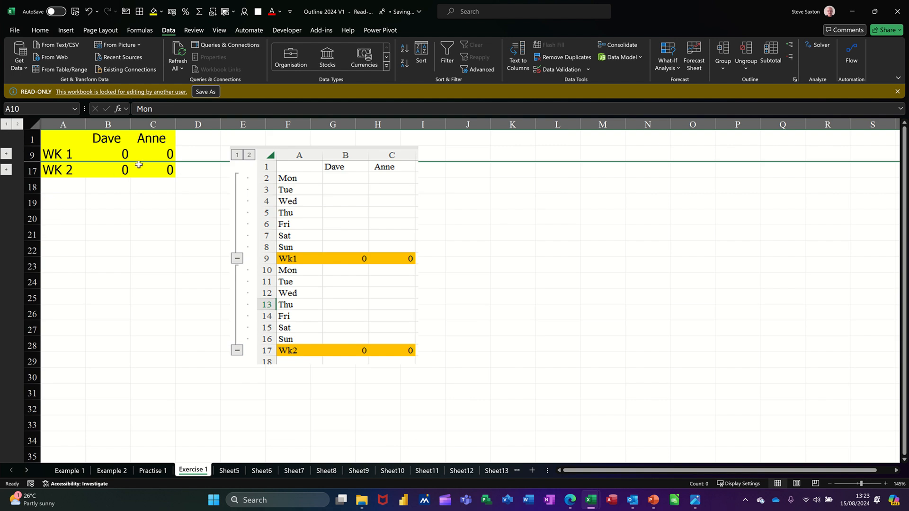
{"action": "left_click", "coordinate": [18, 124]}
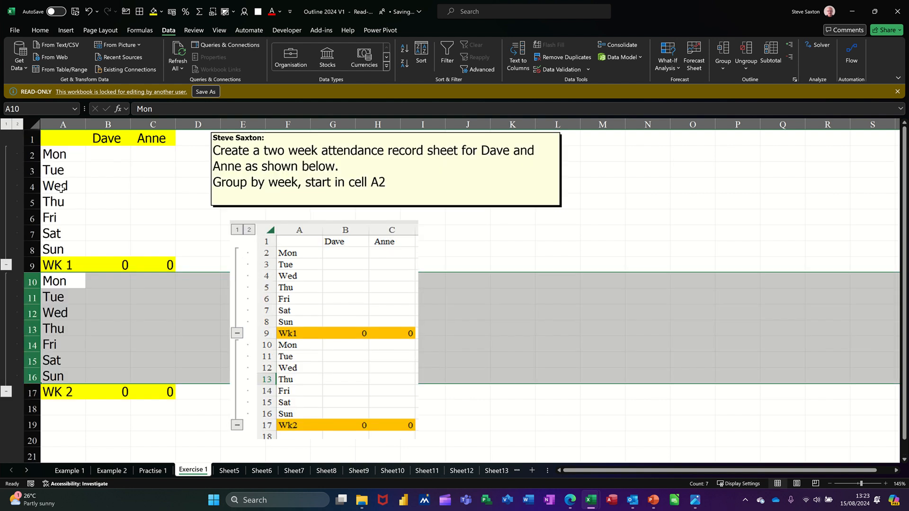
{"action": "left_click", "coordinate": [6, 265]}
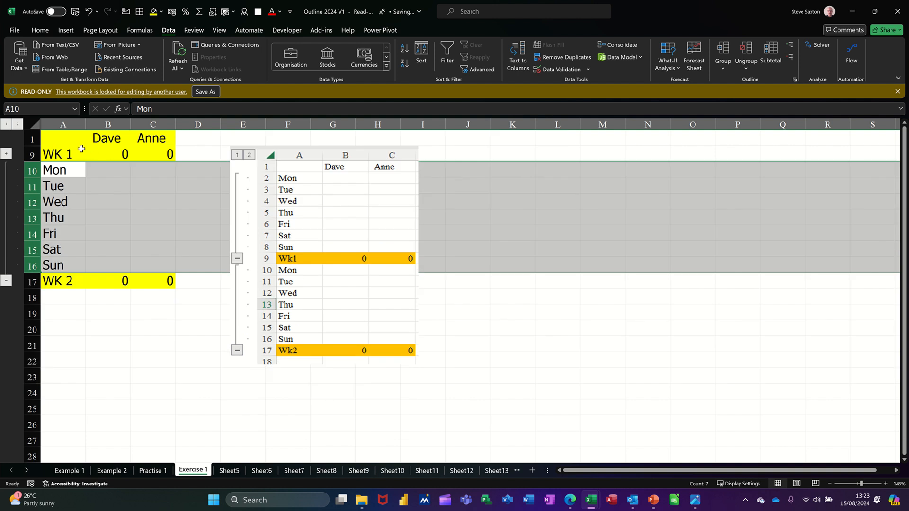
{"action": "left_click", "coordinate": [122, 172]}
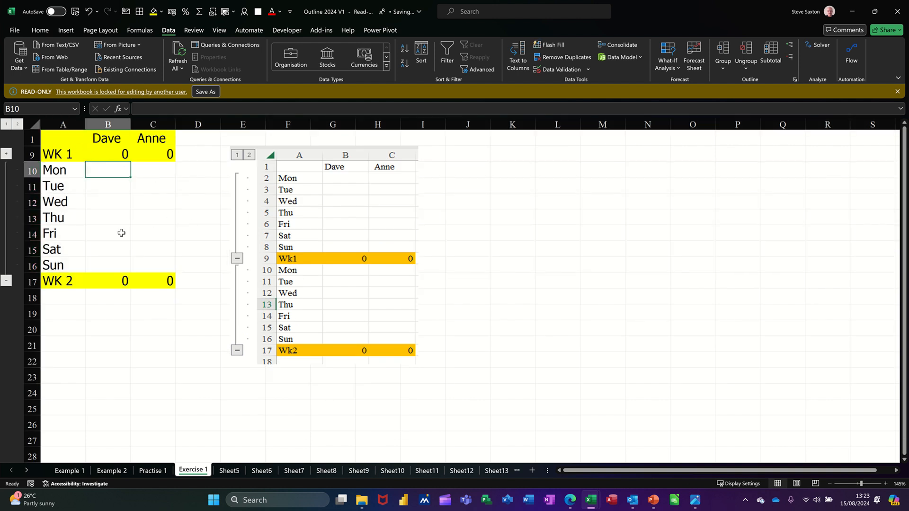